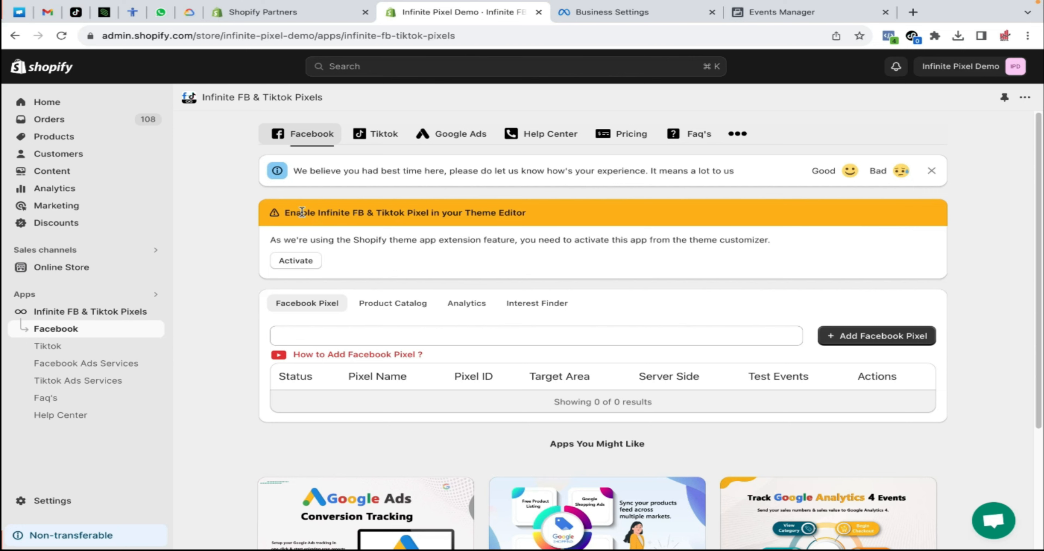
Enable the Infinite FB Tiktok Pixels app embed in the store's theme, save the change and close the theme editor.
triple_click(380, 211)
click(279, 262)
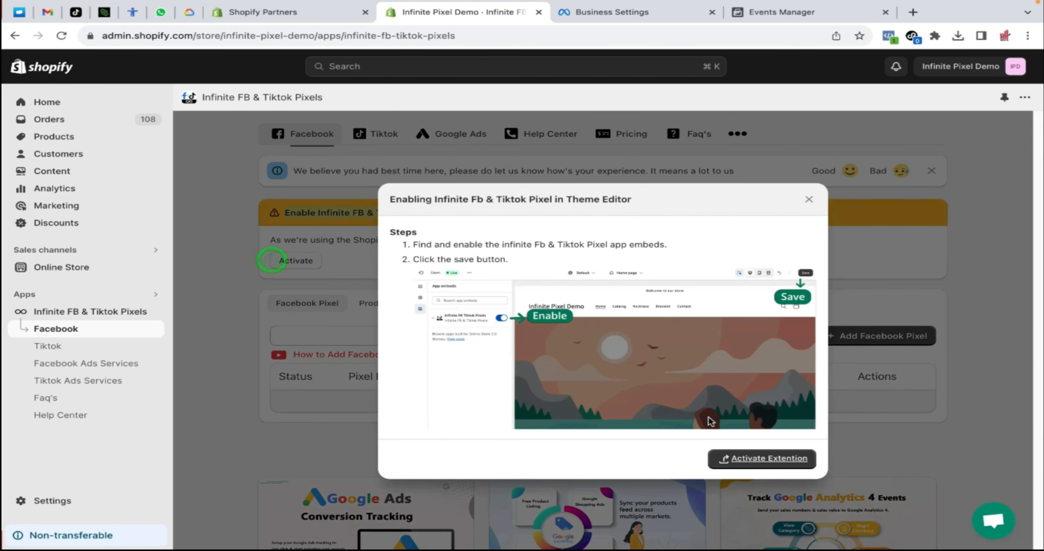
click(737, 458)
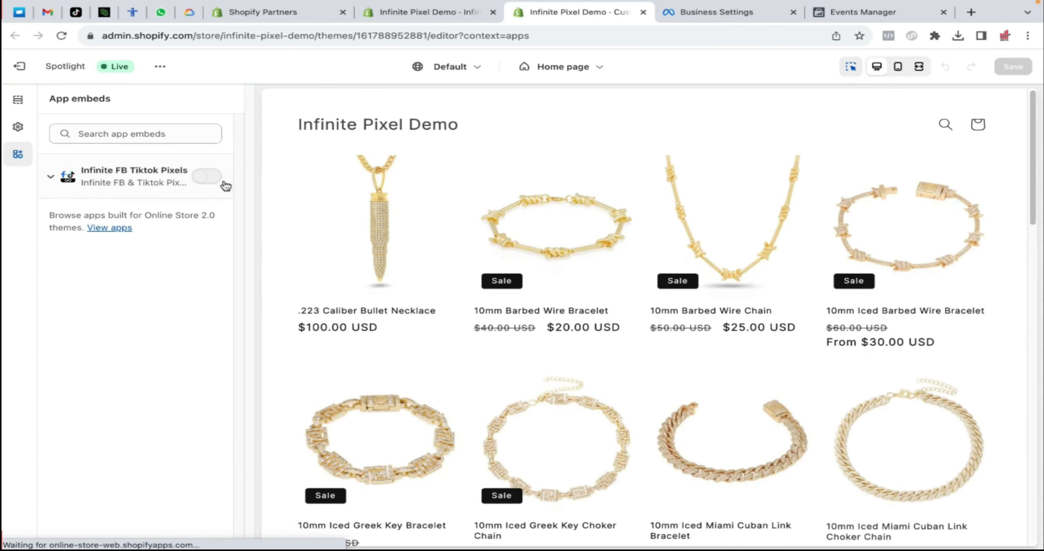
click(207, 177)
click(1013, 66)
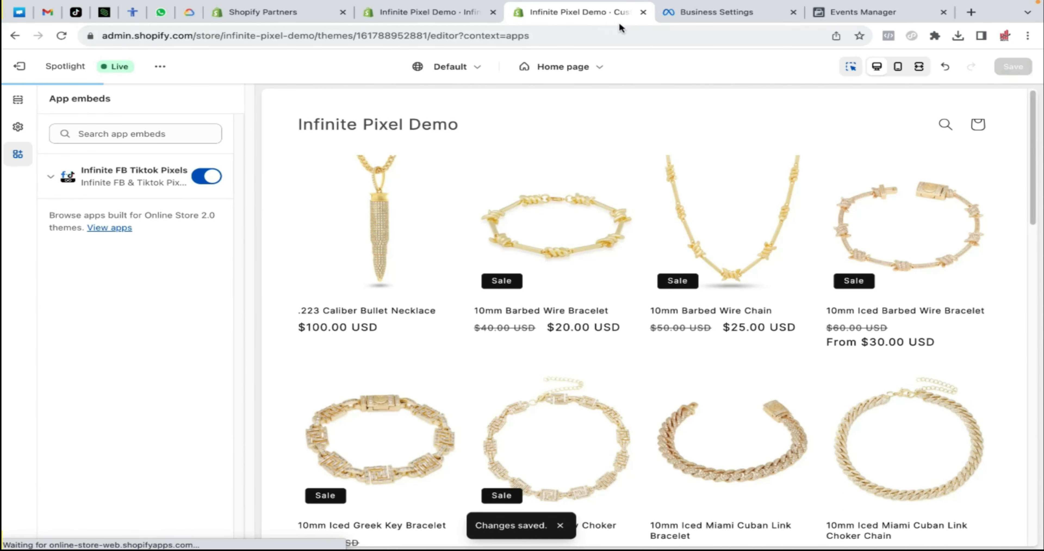
click(644, 14)
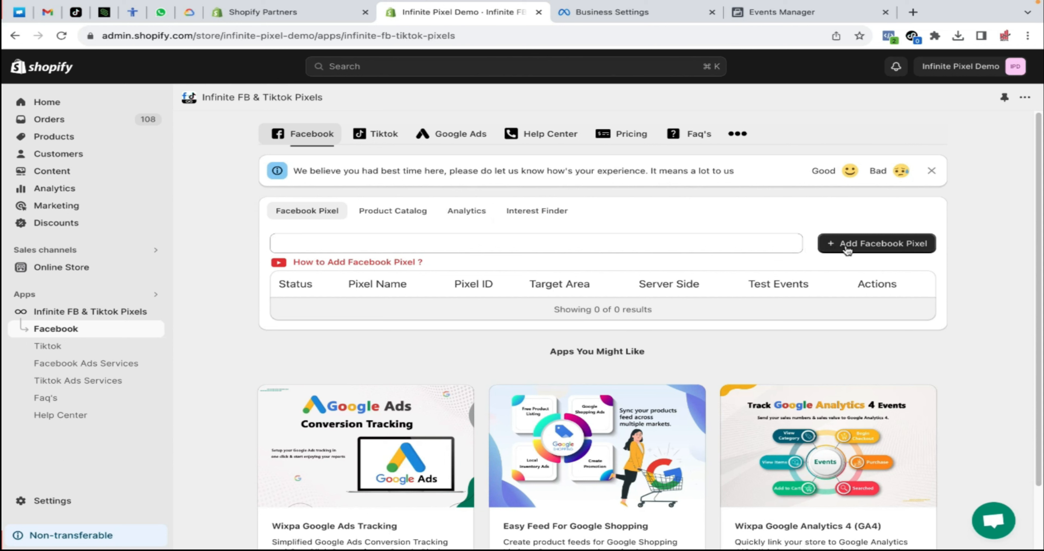
Start a new Facebook pixel entry, and open the settings of IBC LLC's Pixel in Meta Events Manager to get its dataset ID.
click(864, 245)
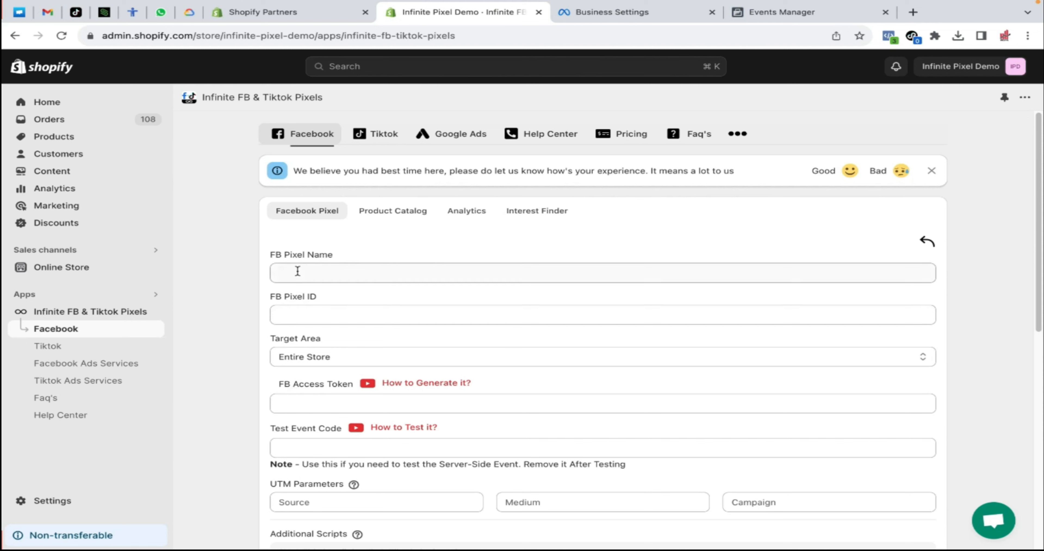
click(618, 12)
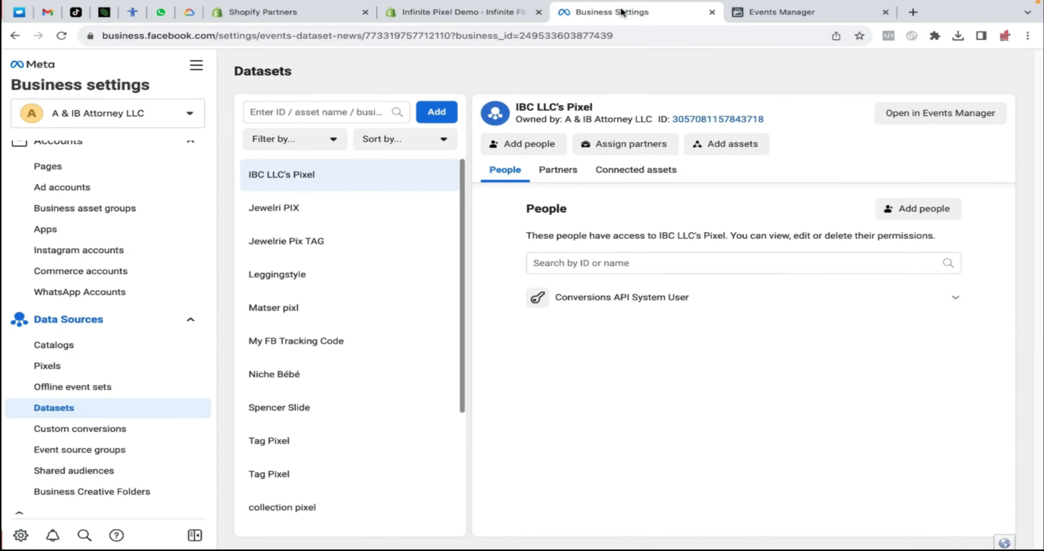
click(217, 36)
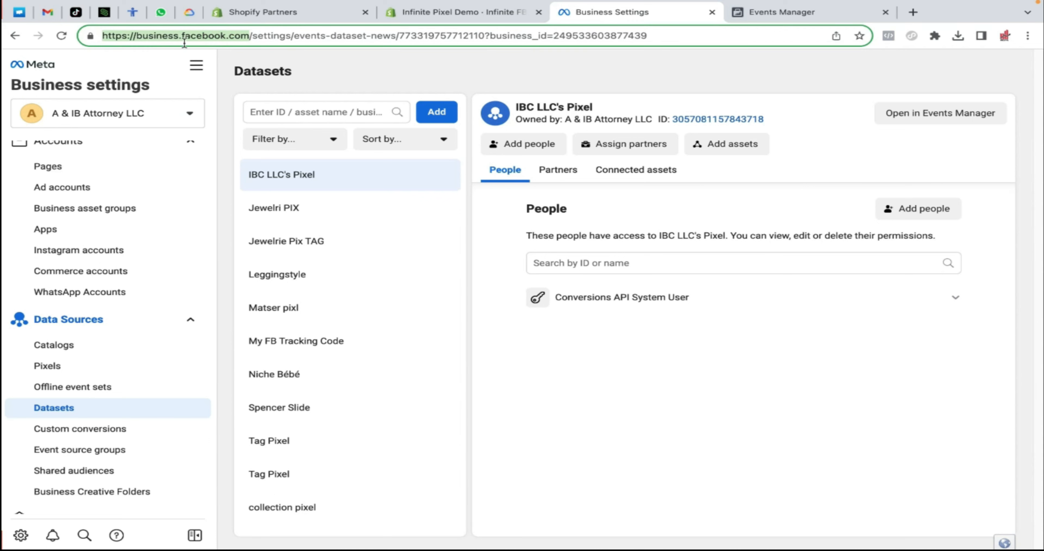
click(196, 65)
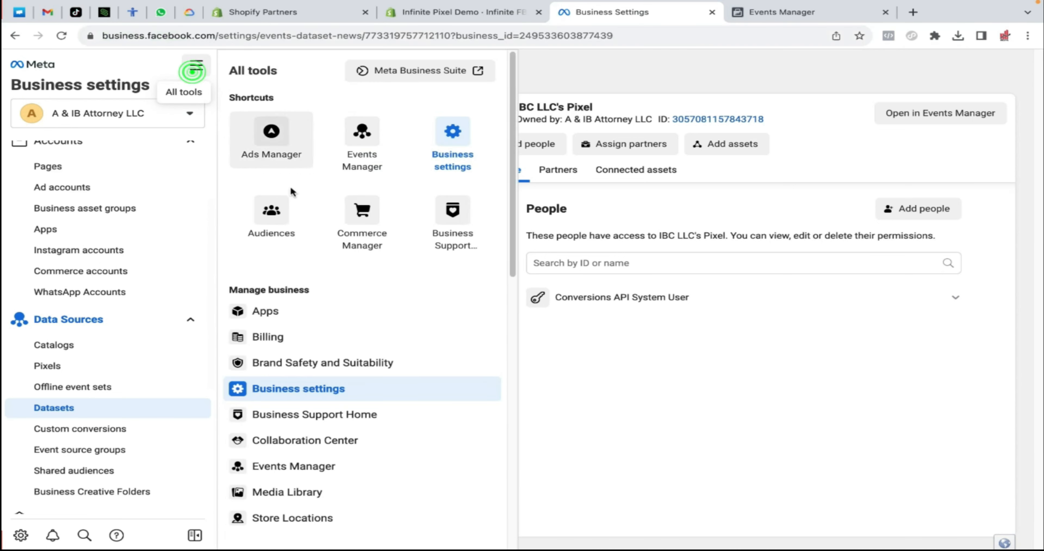
click(571, 419)
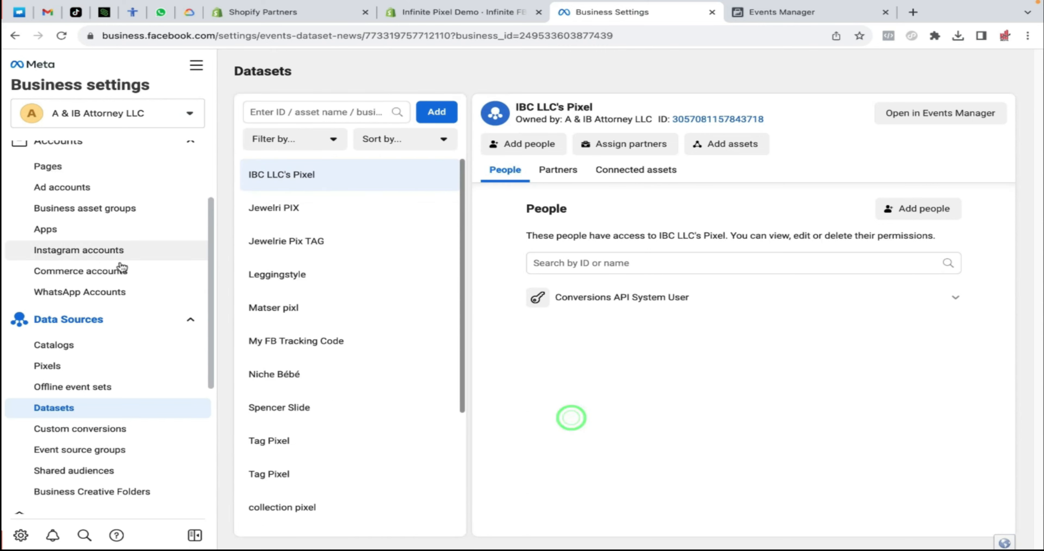
scroll(121, 264, up, 3)
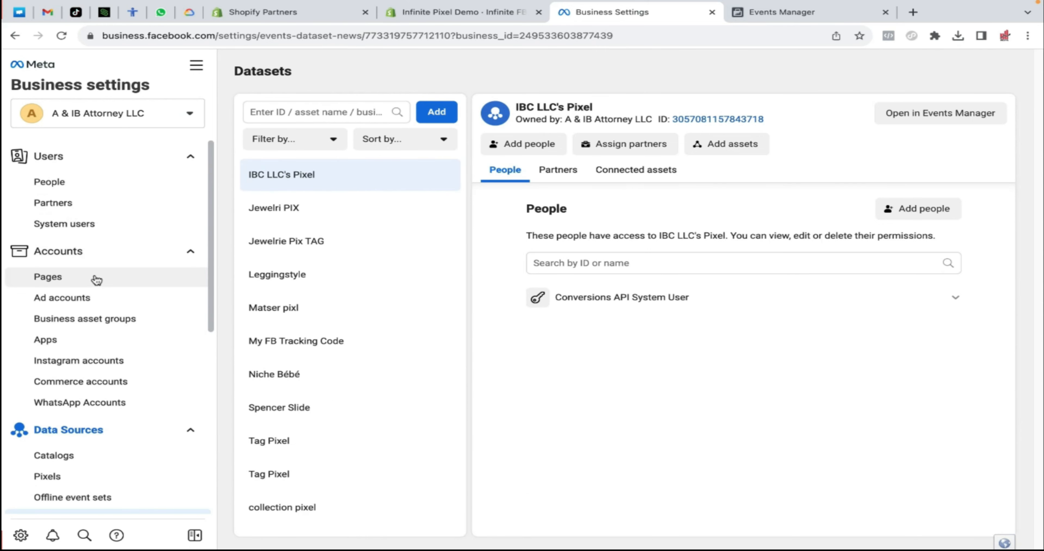
scroll(55, 335, down, 2)
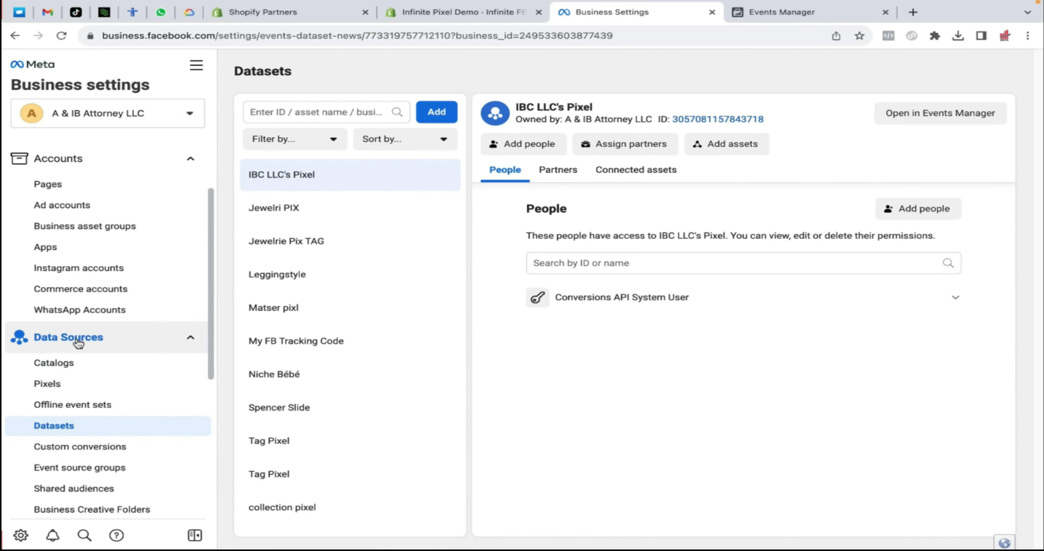
scroll(78, 342, down, 1)
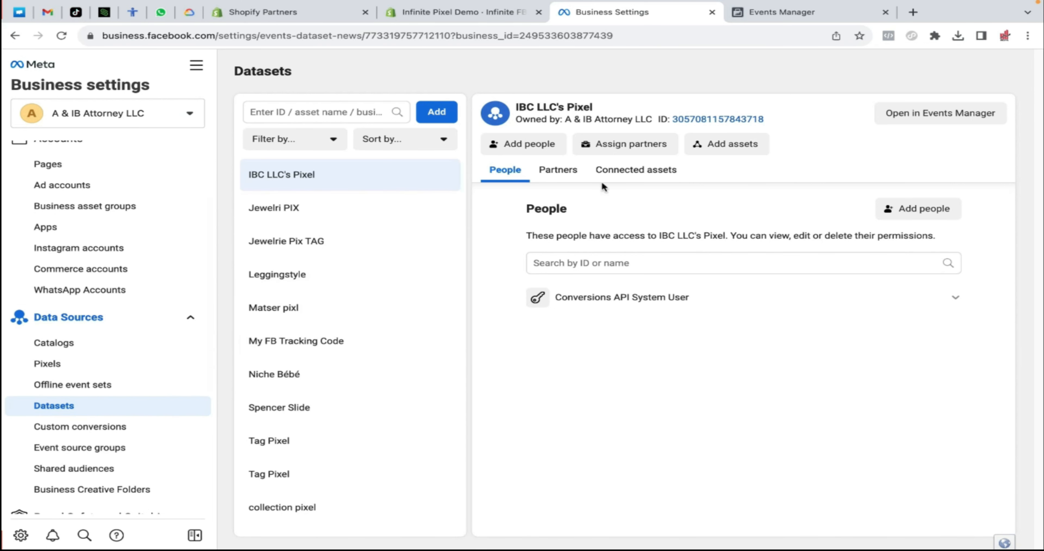
click(872, 121)
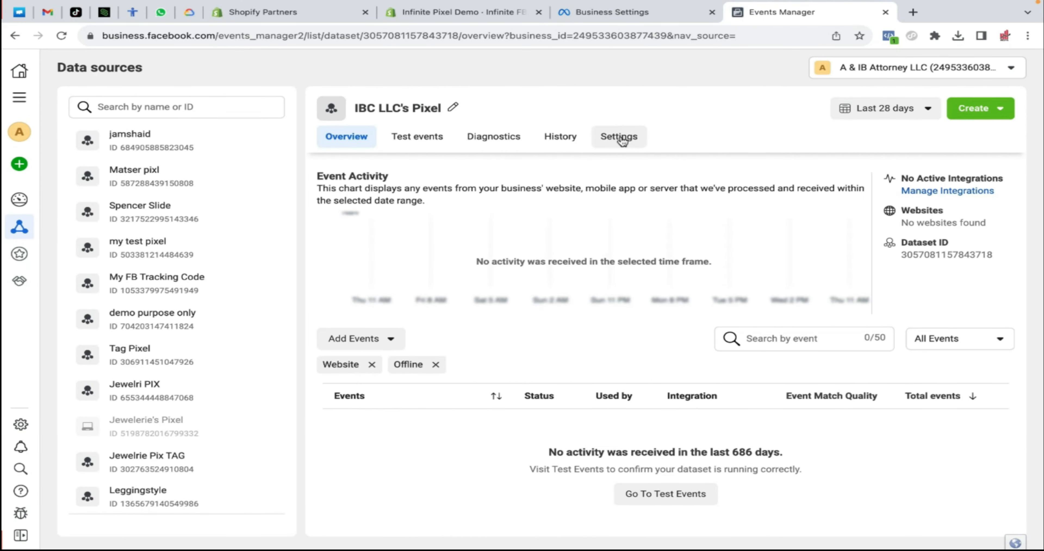
click(623, 142)
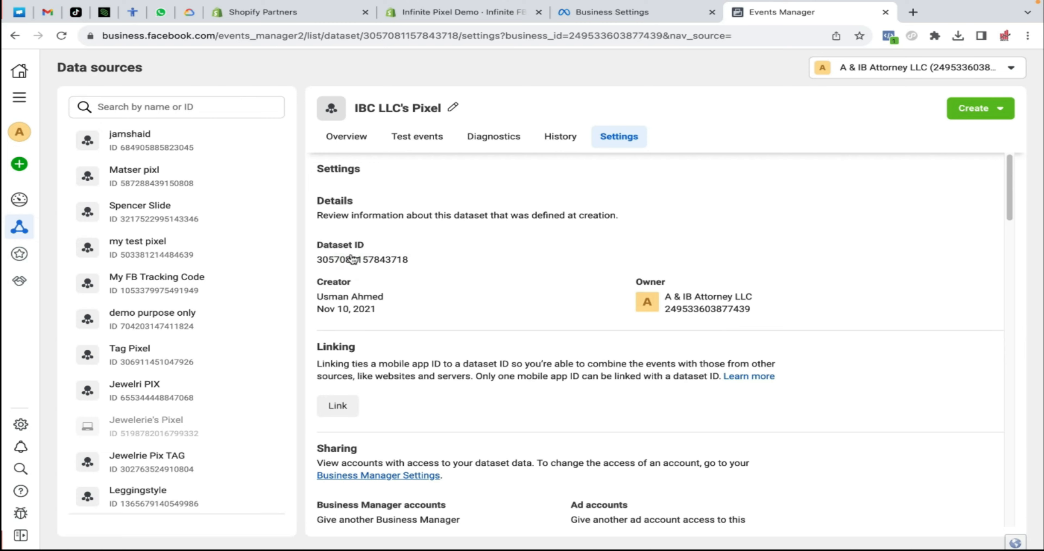
In the app's pixel form, paste the copied dataset ID as the pixel ID, name the pixel aaaa and keep Entire Store as target area.
click(466, 13)
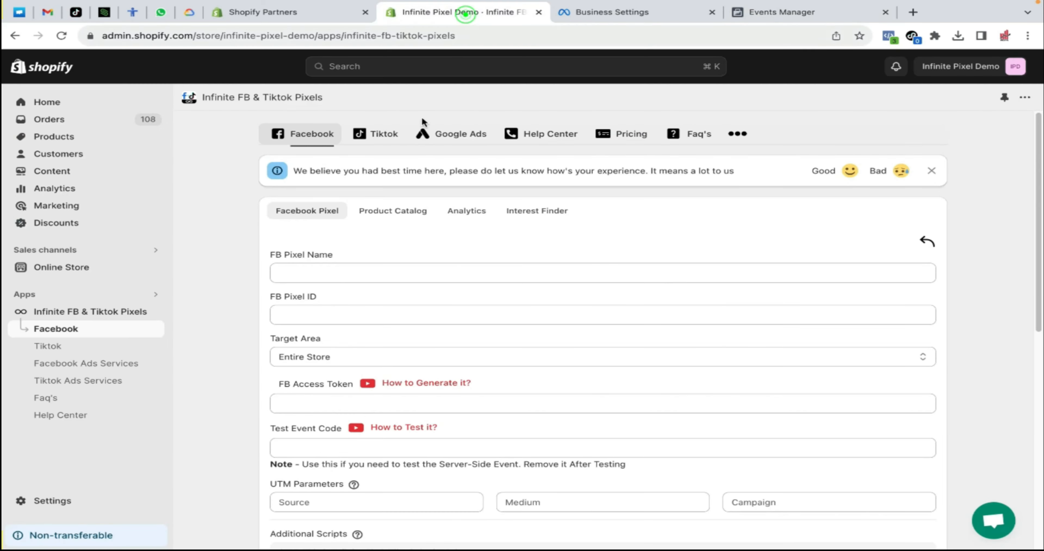
click(335, 316)
key(super+v)
click(324, 274)
text(aa)
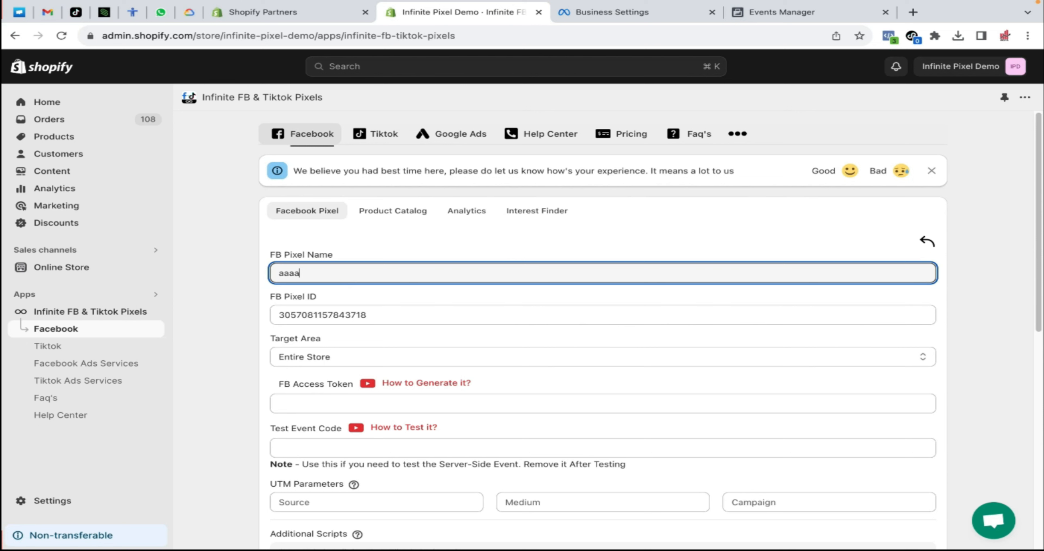
click(333, 355)
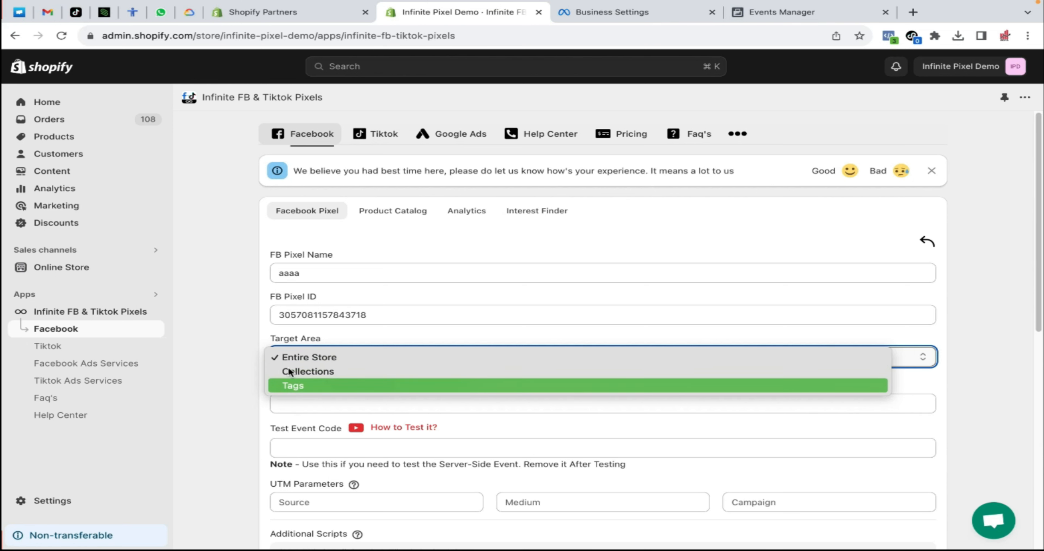
click(322, 400)
Copy the Conversions API access token from the direct integration section of IBC LLC's Pixel settings in Events Manager.
click(315, 411)
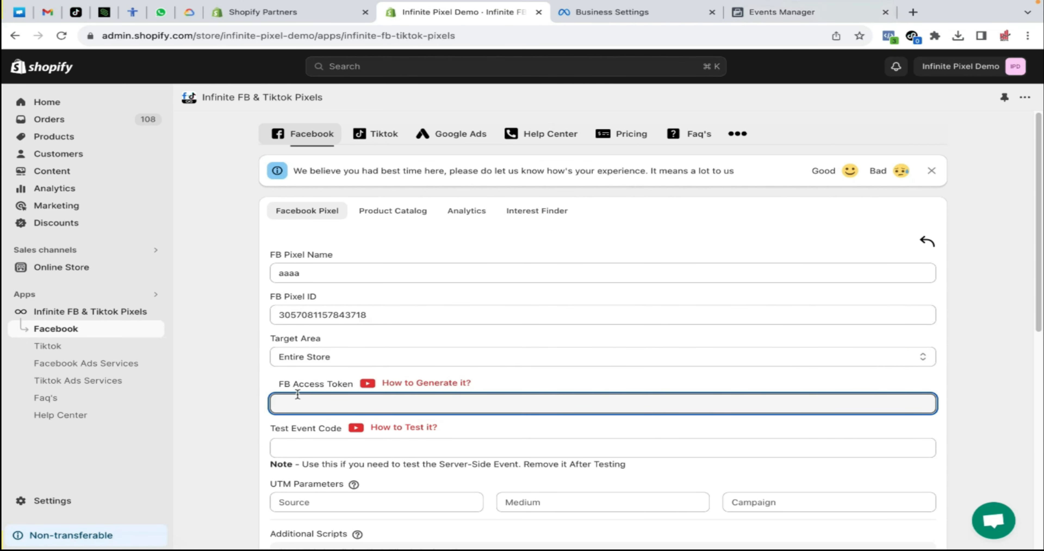
drag(279, 384, 321, 384)
click(806, 21)
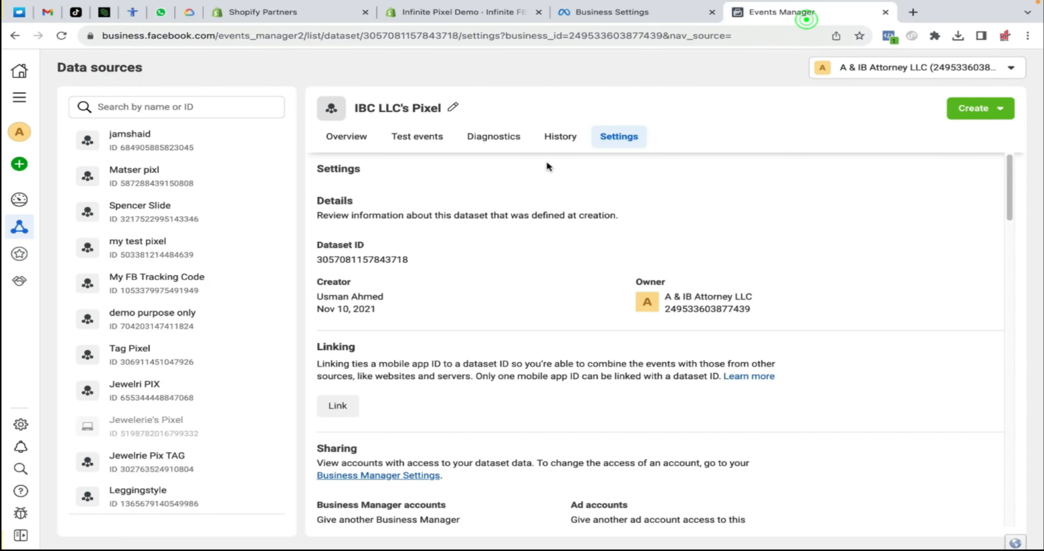
scroll(576, 387, down, 10)
scroll(576, 387, down, 10)
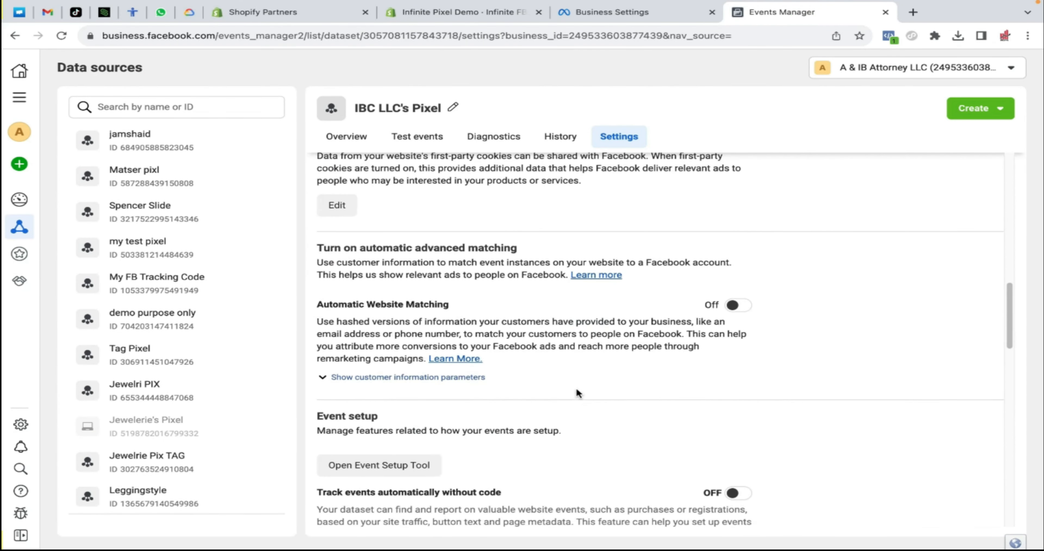
drag(408, 359, 477, 381)
scroll(413, 311, down, 2)
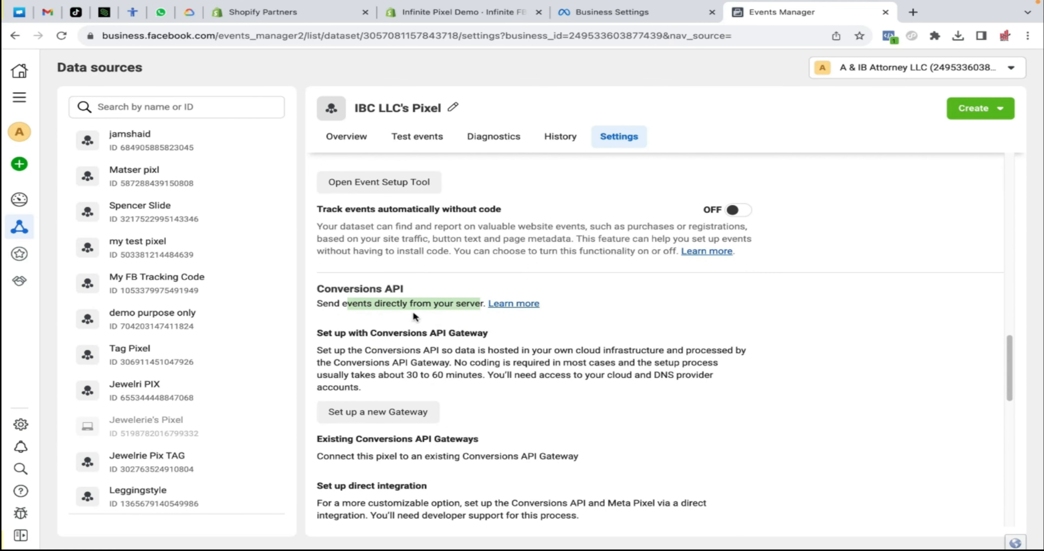
drag(324, 290, 408, 290)
scroll(470, 355, down, 1)
scroll(470, 355, down, 2)
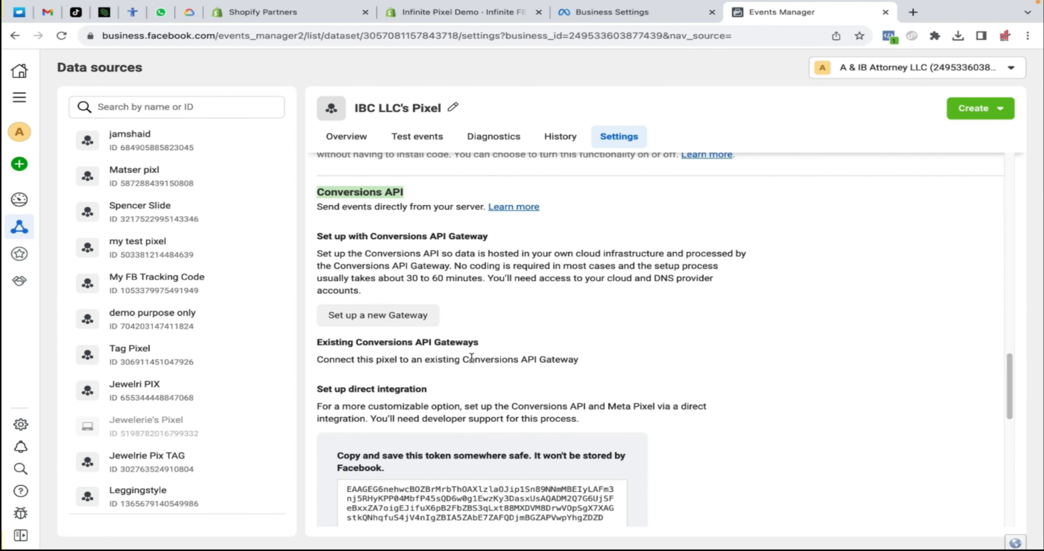
scroll(472, 357, down, 5)
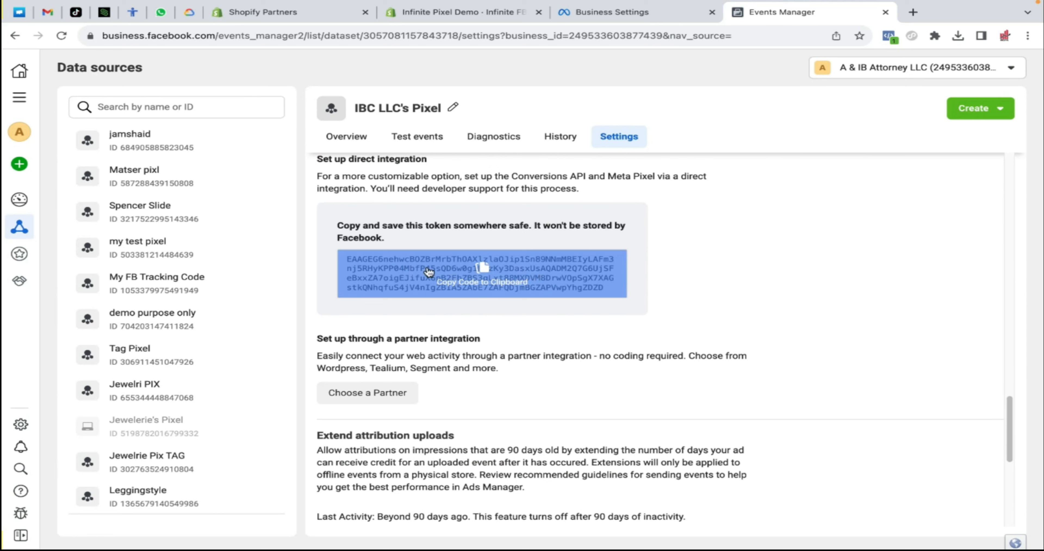
click(475, 278)
scroll(387, 249, up, 1)
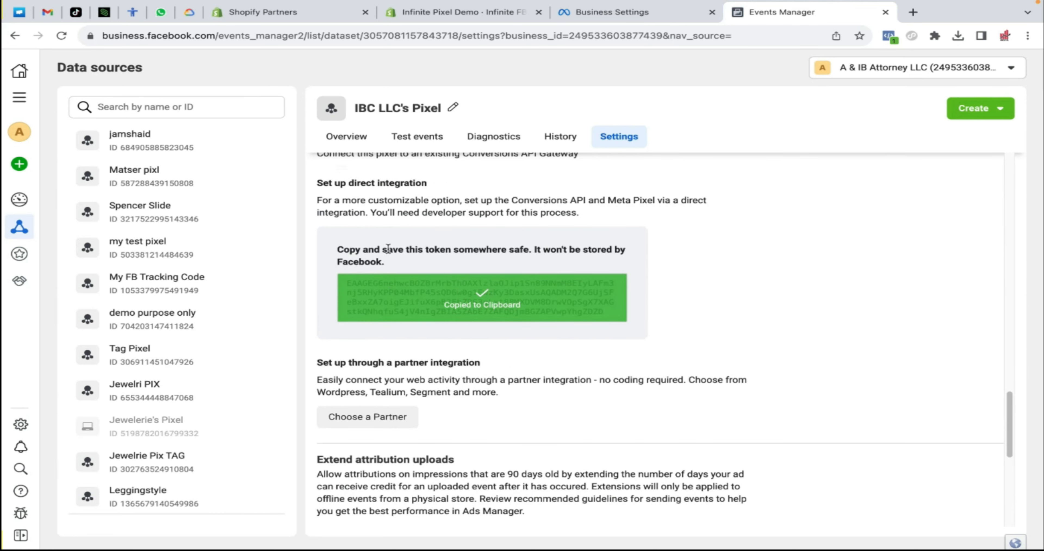
click(478, 292)
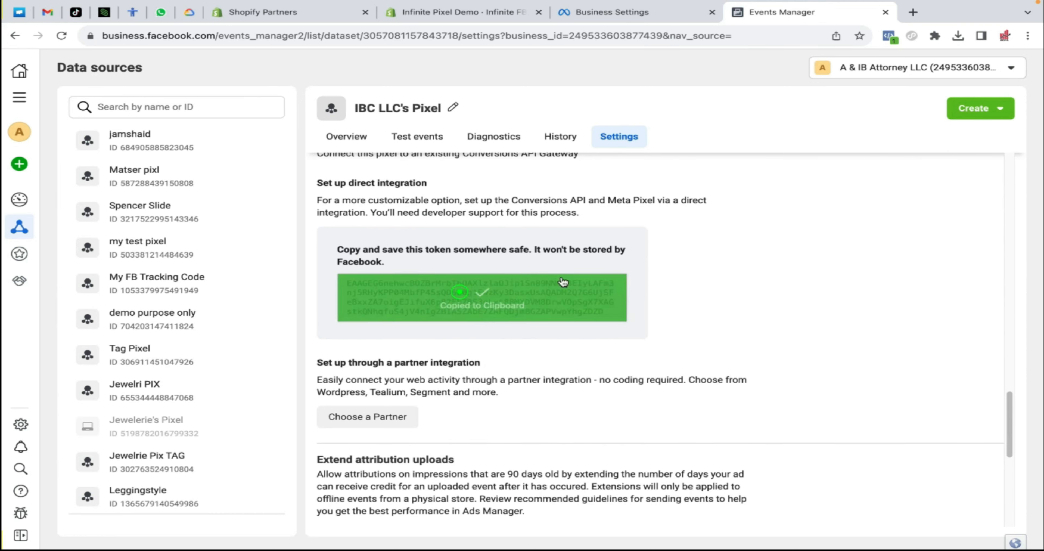
Return to the Shopify pixel form and paste the copied token as the FB Access Token.
click(454, 13)
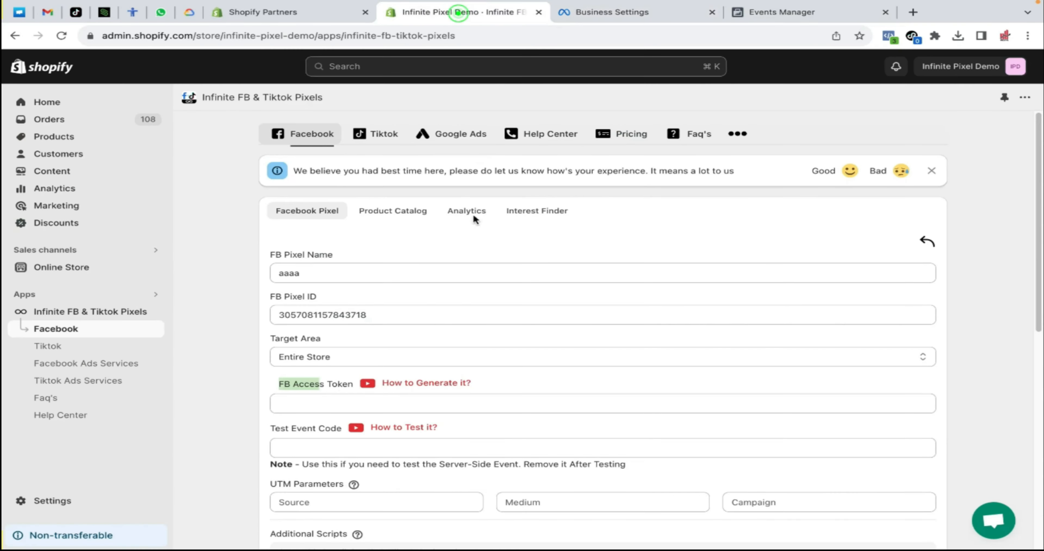
click(337, 408)
key(super+v)
Copy the Infinite Fb & Tiktok script provided under Additional Scripts in the pixel form.
scroll(426, 400, down, 3)
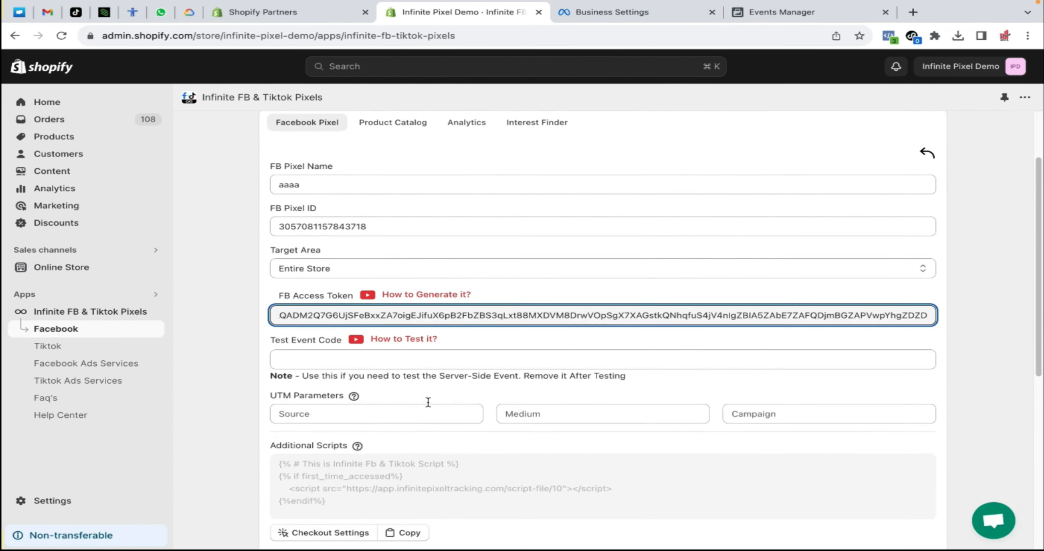
scroll(410, 372, down, 1)
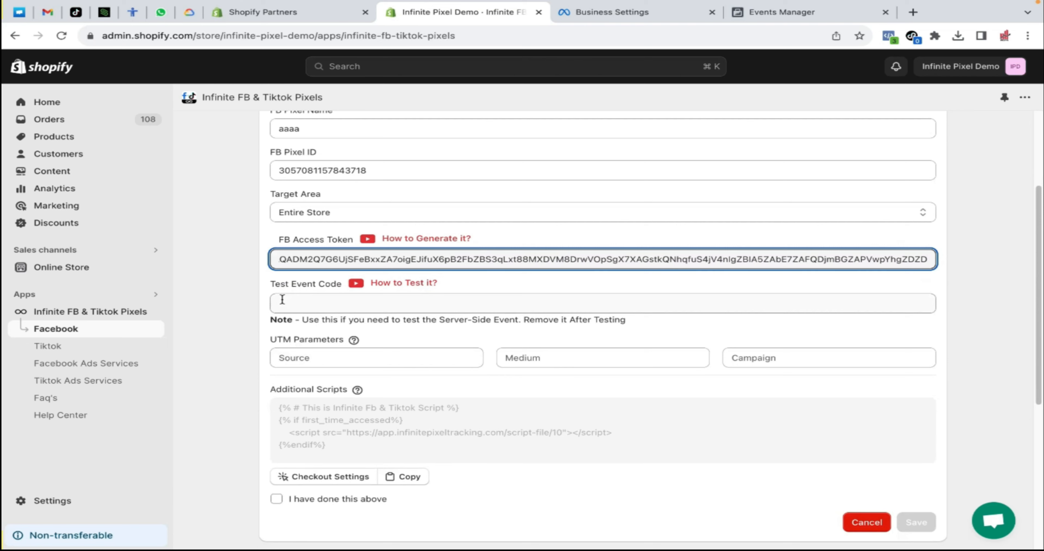
scroll(398, 421, down, 1)
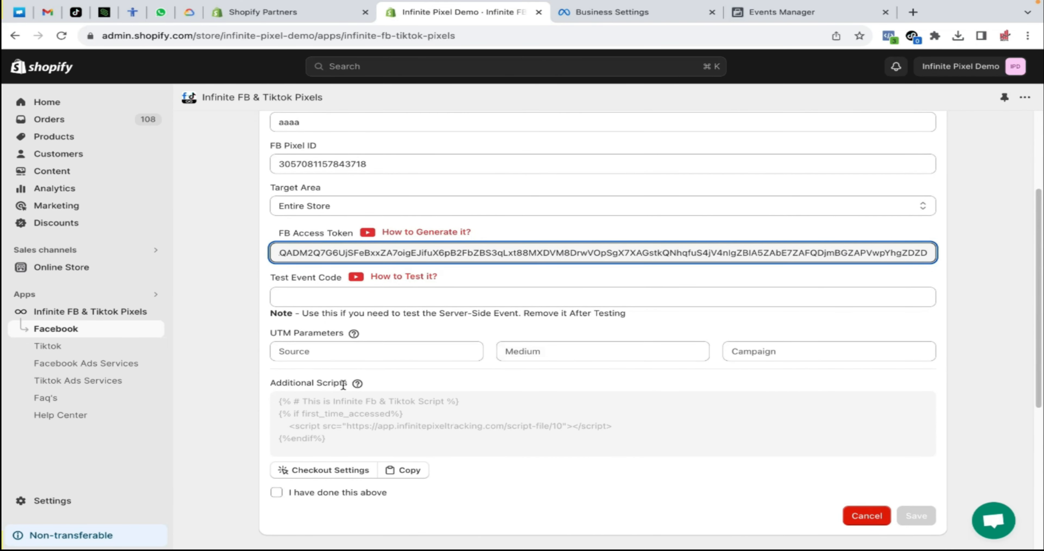
drag(276, 384, 365, 382)
mouse_move(356, 384)
click(400, 470)
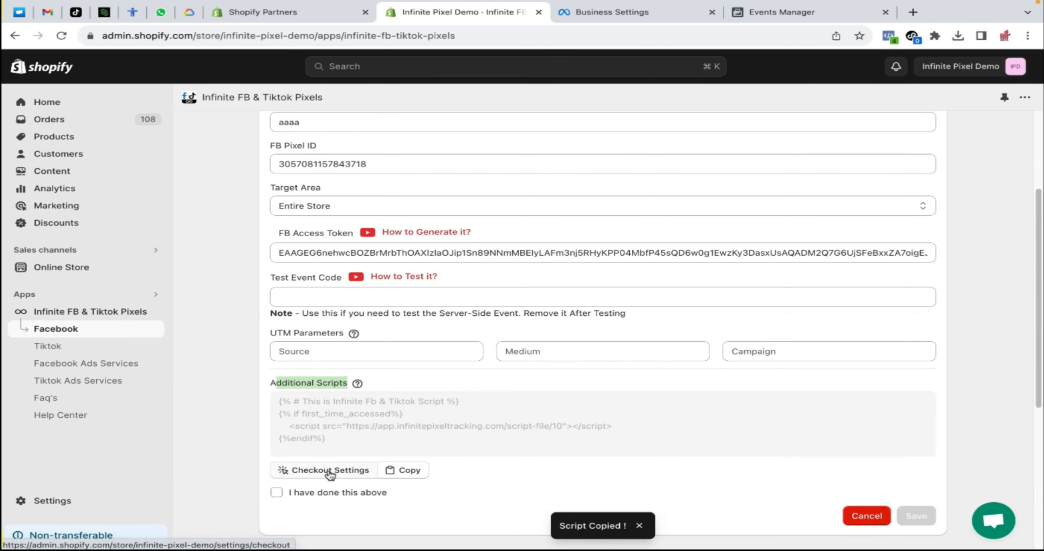
Paste the copied script into the order status page's additional scripts in the store's checkout settings and save.
click(329, 471)
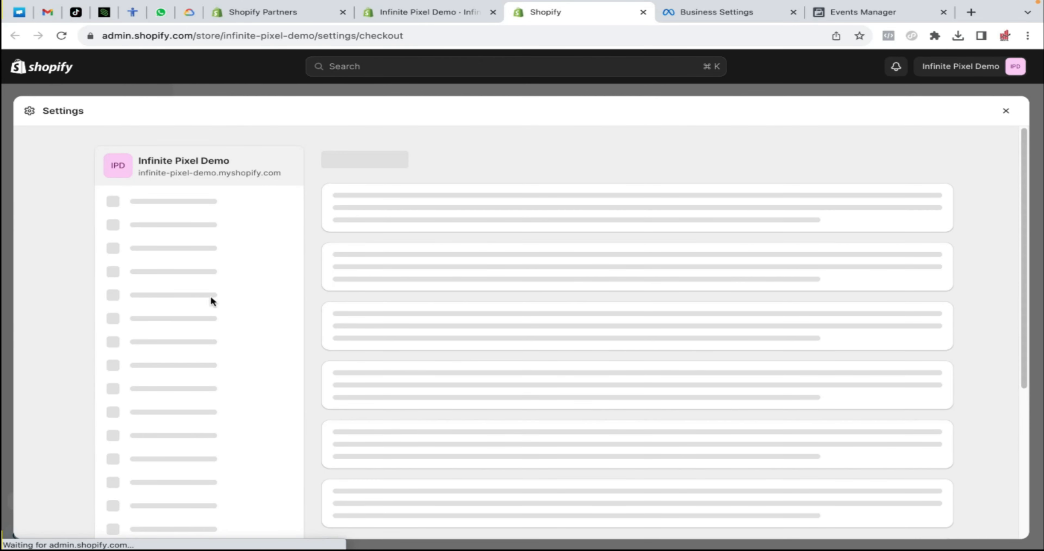
scroll(440, 372, down, 15)
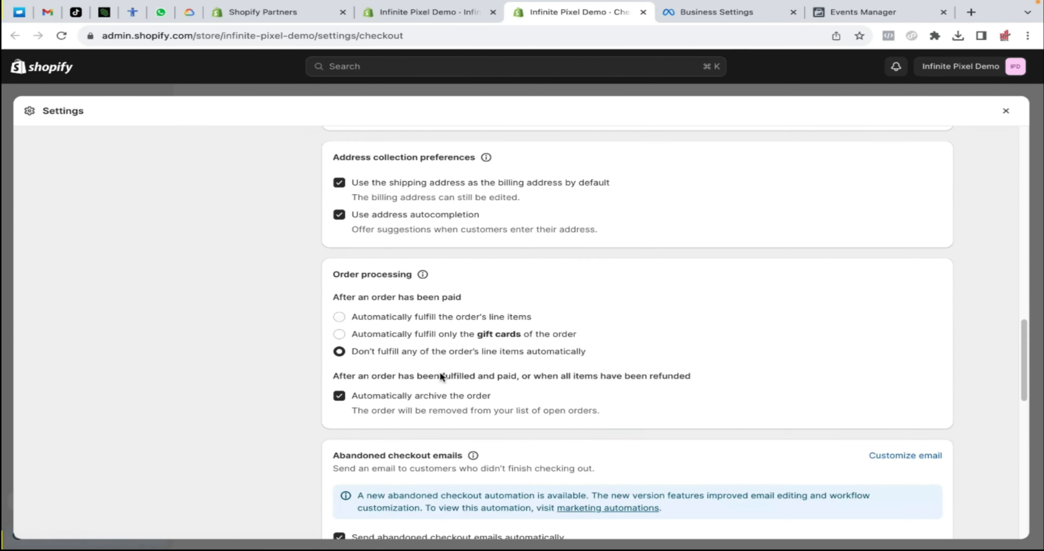
scroll(441, 375, down, 15)
scroll(376, 277, up, 3)
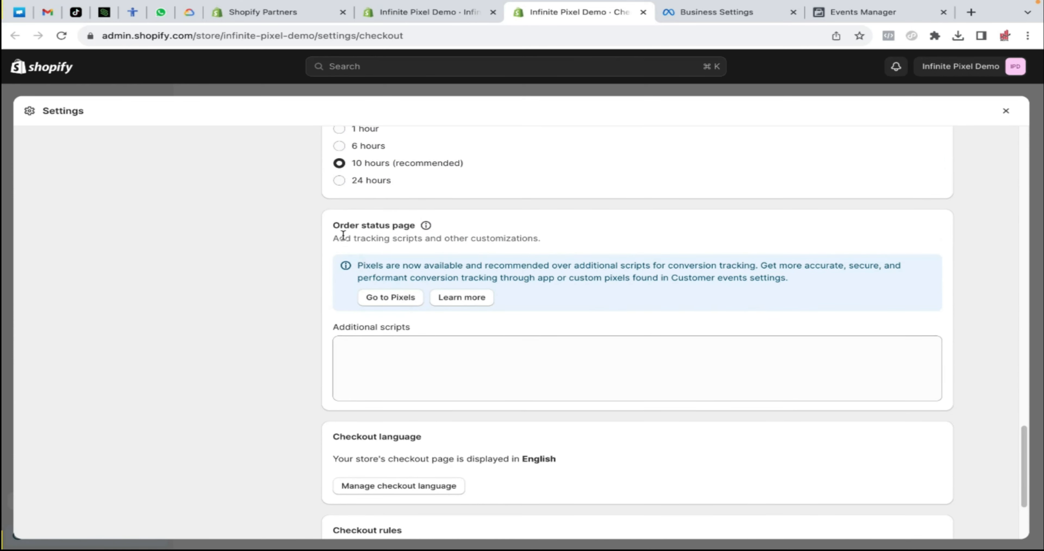
drag(335, 226, 410, 224)
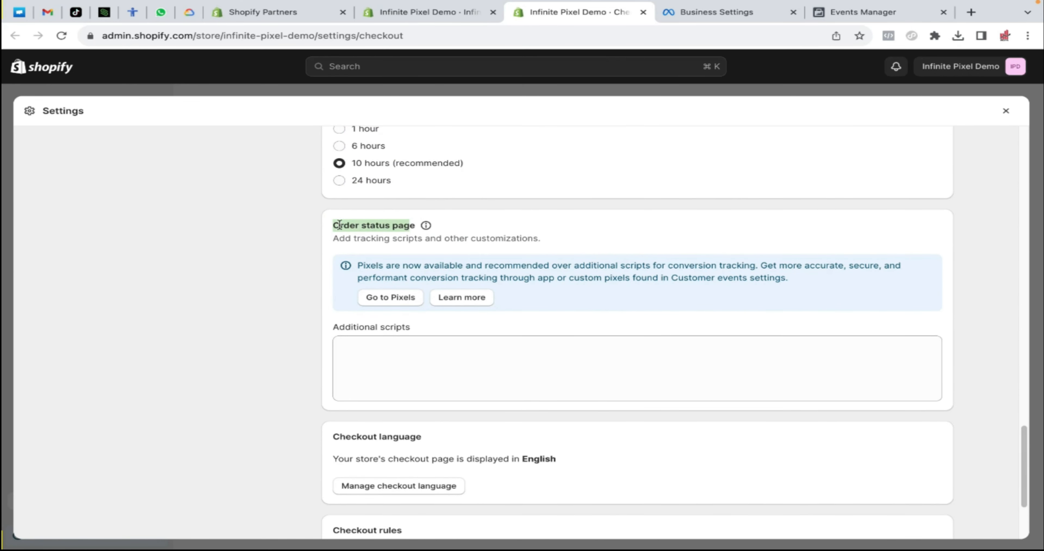
click(371, 338)
click(339, 324)
click(412, 349)
key(super+v)
click(996, 117)
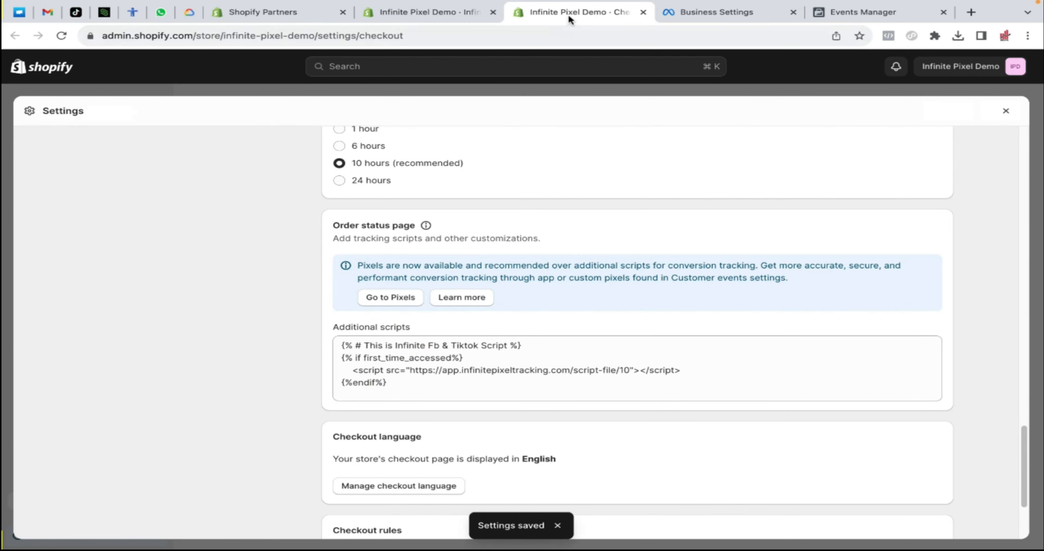
Close the checkout settings page, confirm the additional script has been added in the pixel form, and save the pixel.
key(super+w)
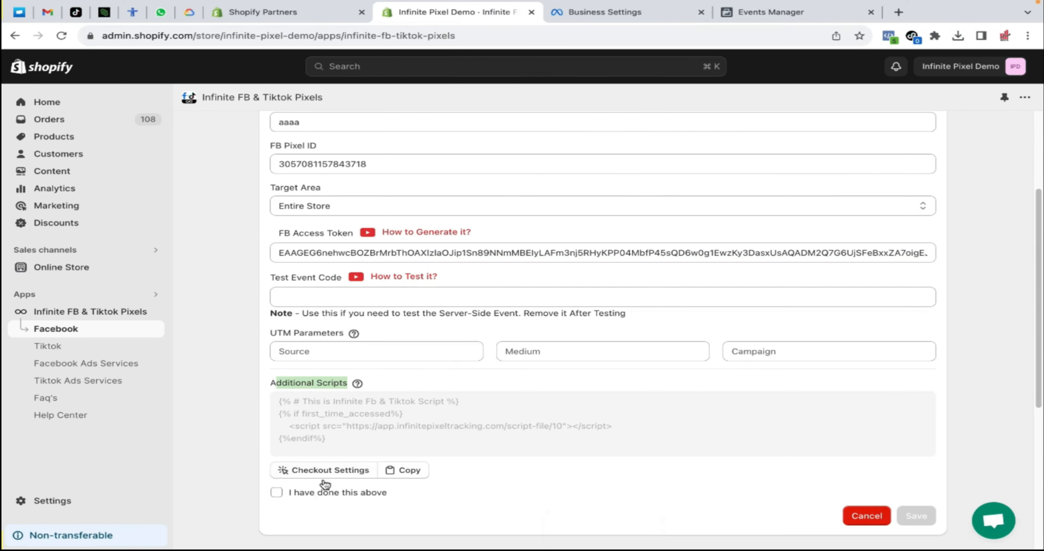
click(323, 493)
click(908, 516)
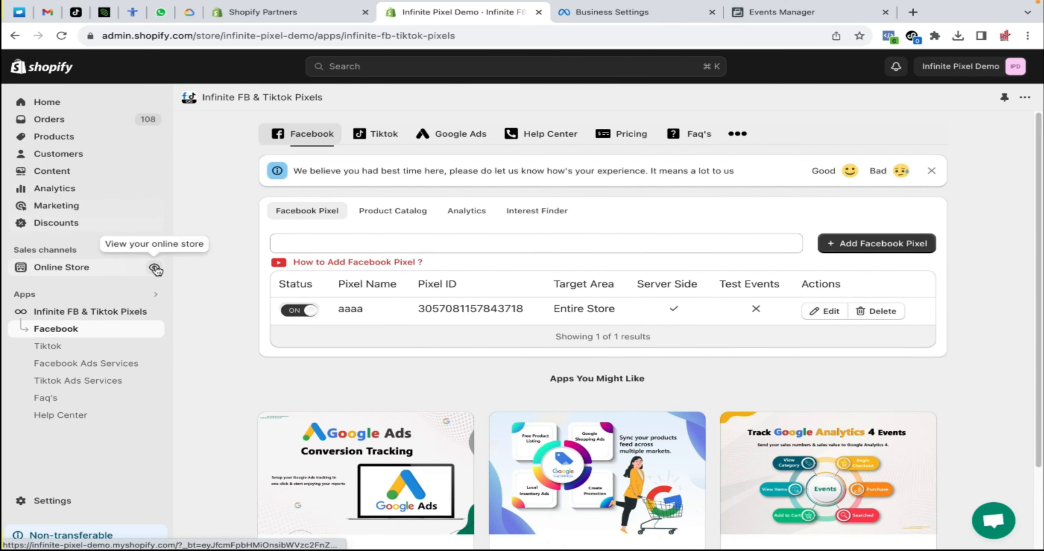
Open the 10mm Barbed Wire Bracelet page in the online store, reload it, and examine the fired events in Meta Pixel Helper.
click(154, 266)
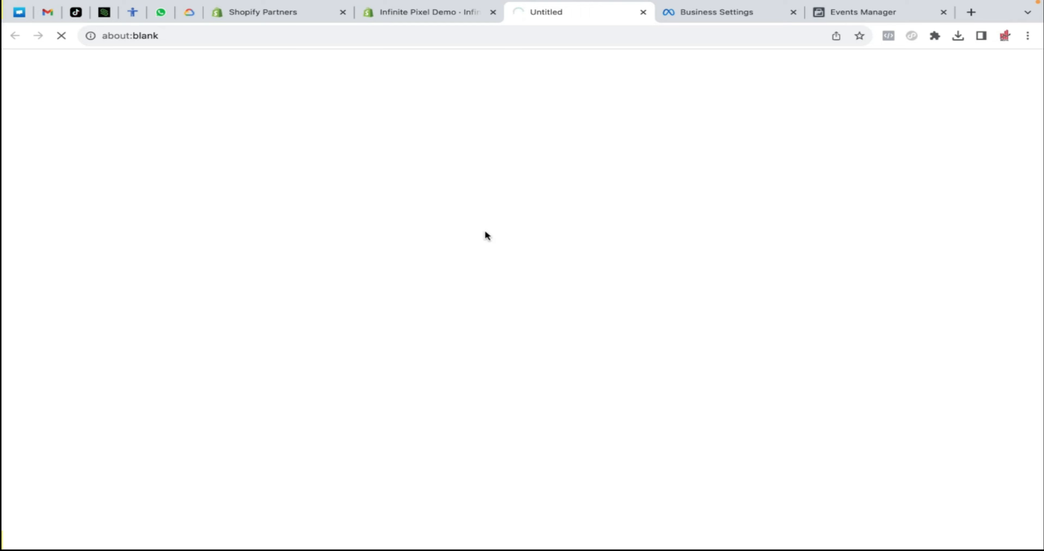
click(456, 227)
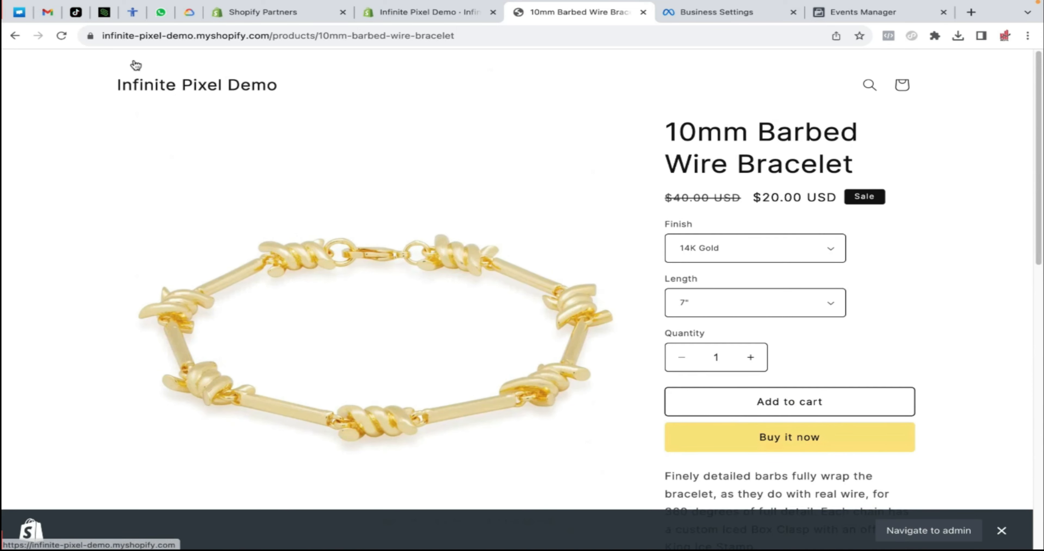
click(61, 35)
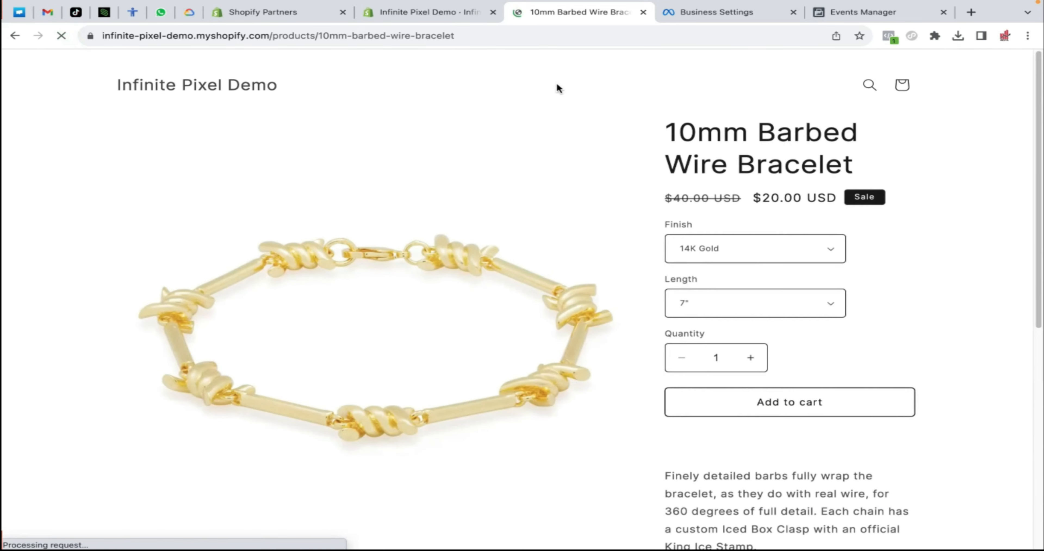
click(889, 36)
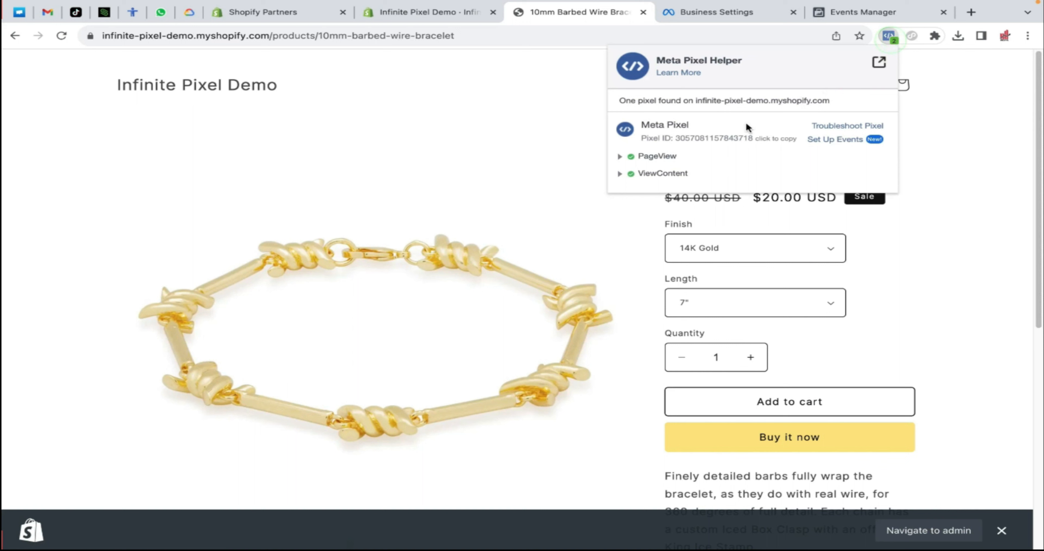
drag(668, 60, 760, 57)
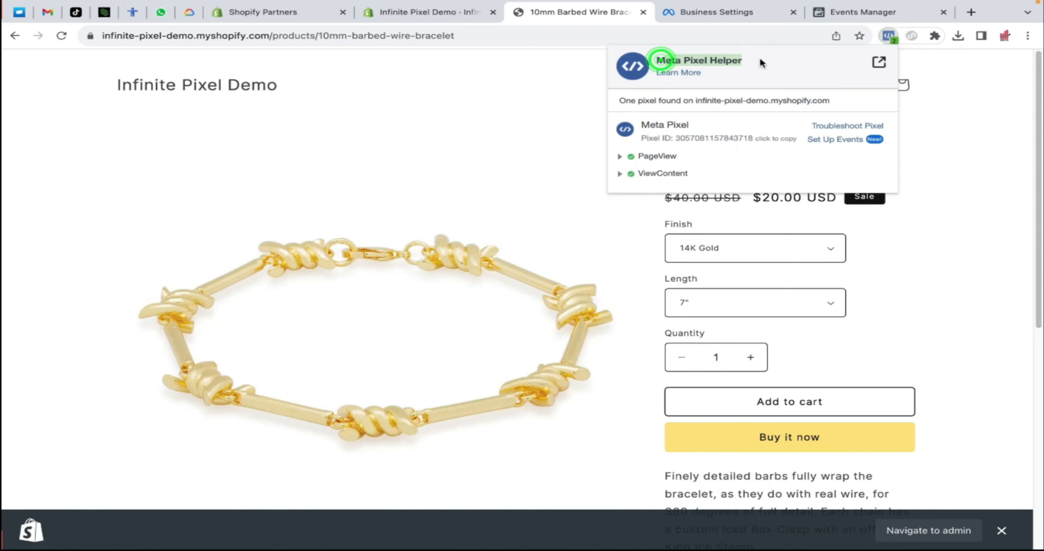
click(620, 174)
click(621, 174)
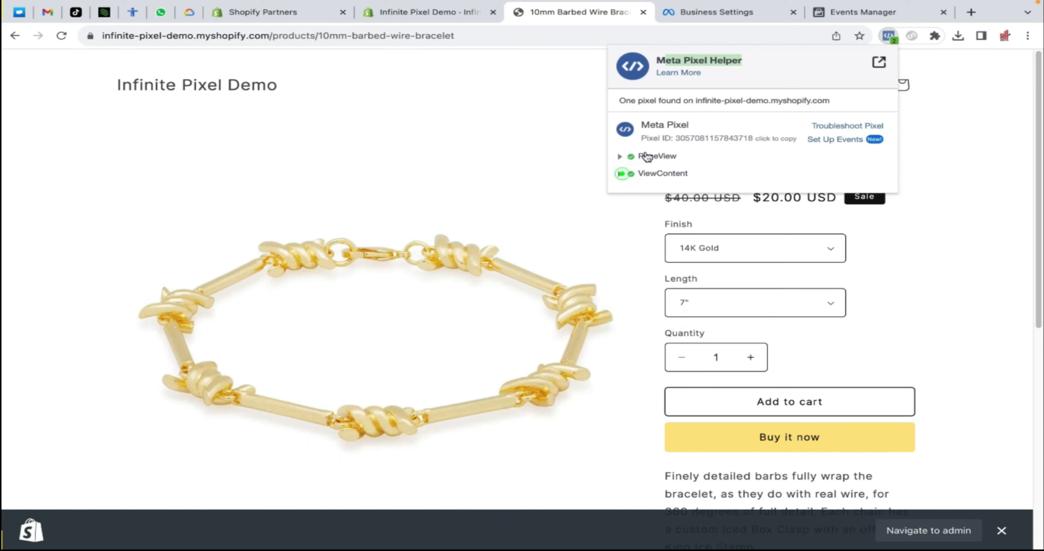
Add the 10mm Barbed Wire Bracelet to the cart and check the AddToCart event in Meta Pixel Helper.
click(909, 349)
click(805, 407)
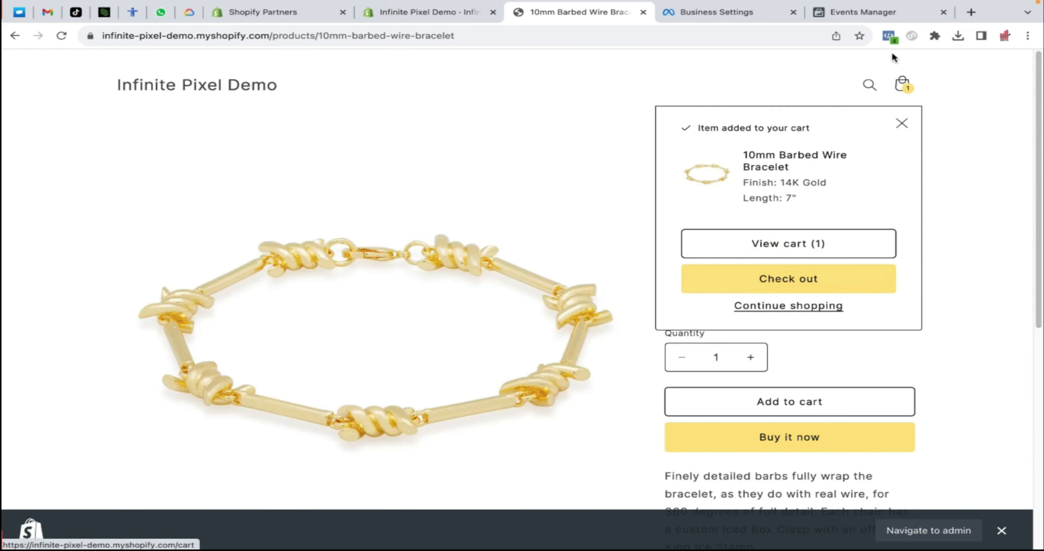
click(889, 40)
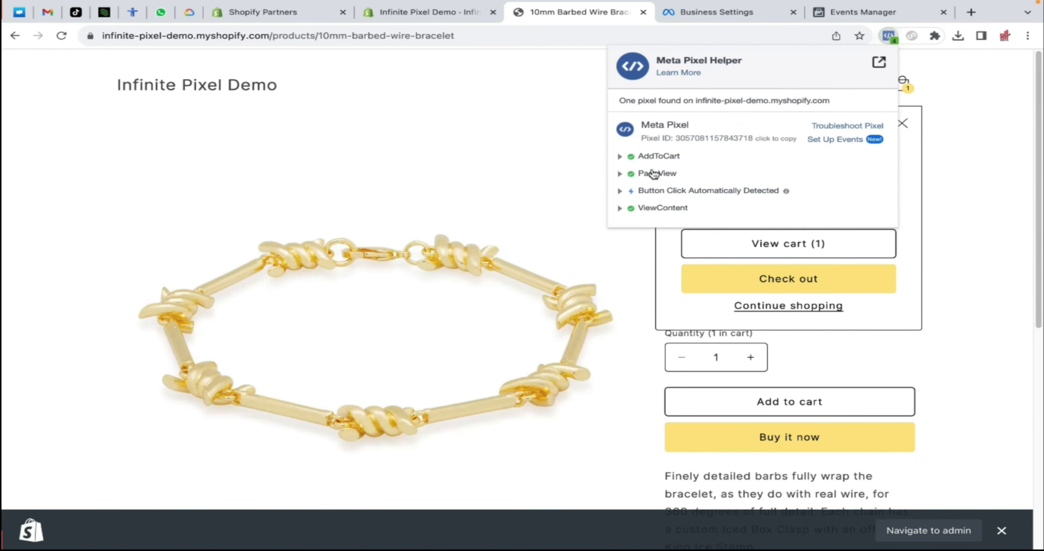
click(659, 157)
click(658, 157)
click(959, 276)
Return to the Infinite FB & Tiktok Pixels app and open the pixel aaaa for editing at its Test Event Code.
click(444, 12)
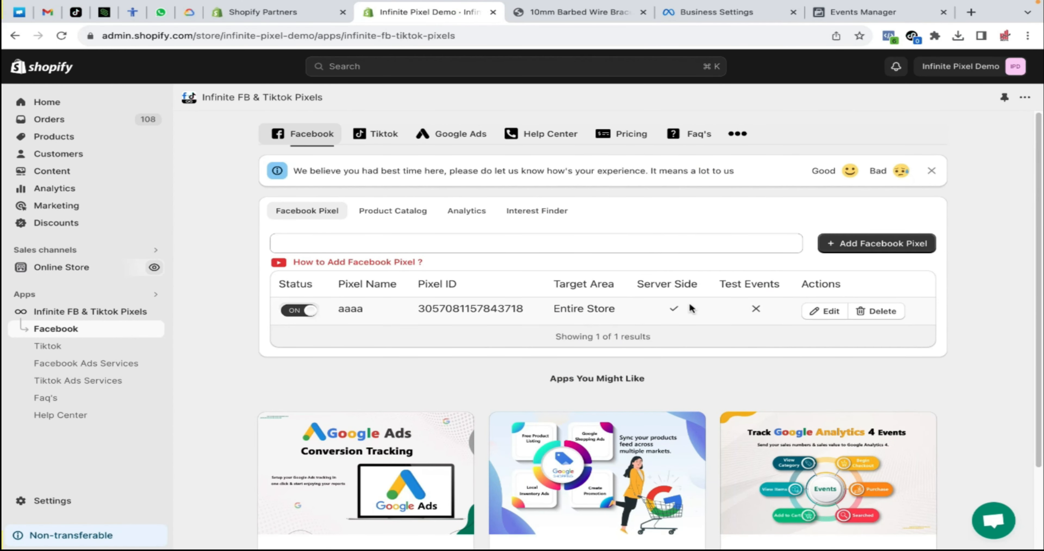
drag(762, 283, 770, 284)
click(818, 314)
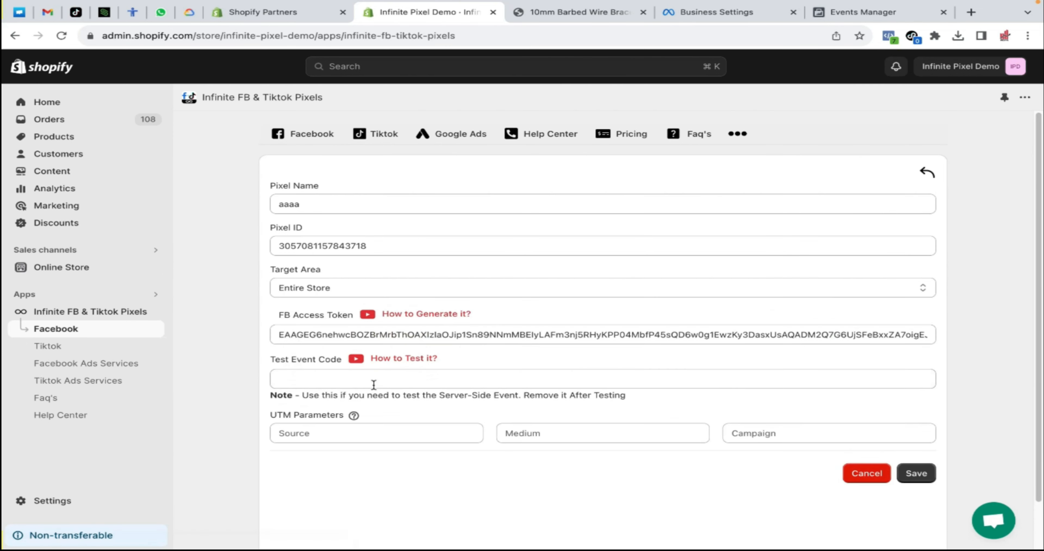
triple_click(494, 401)
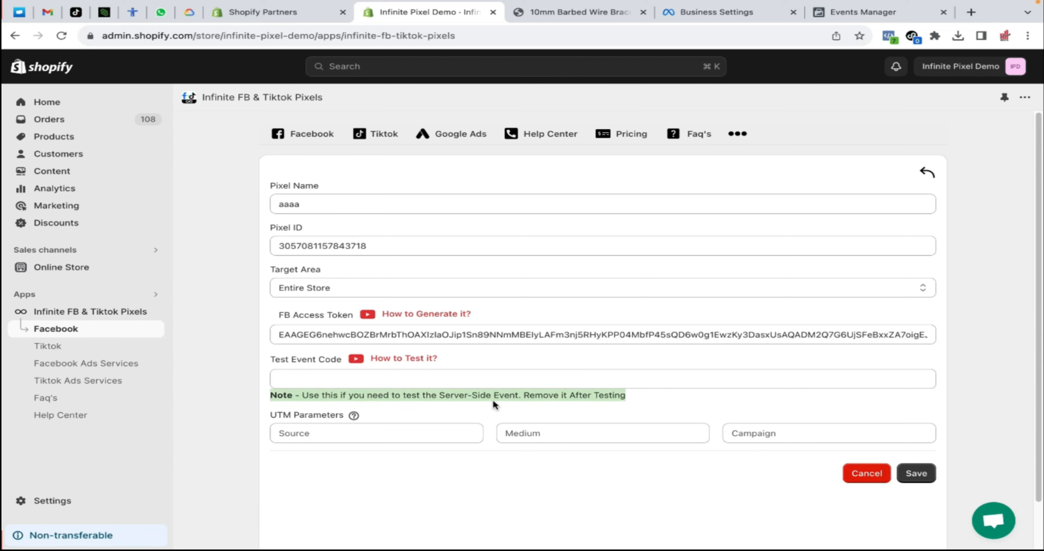
click(342, 375)
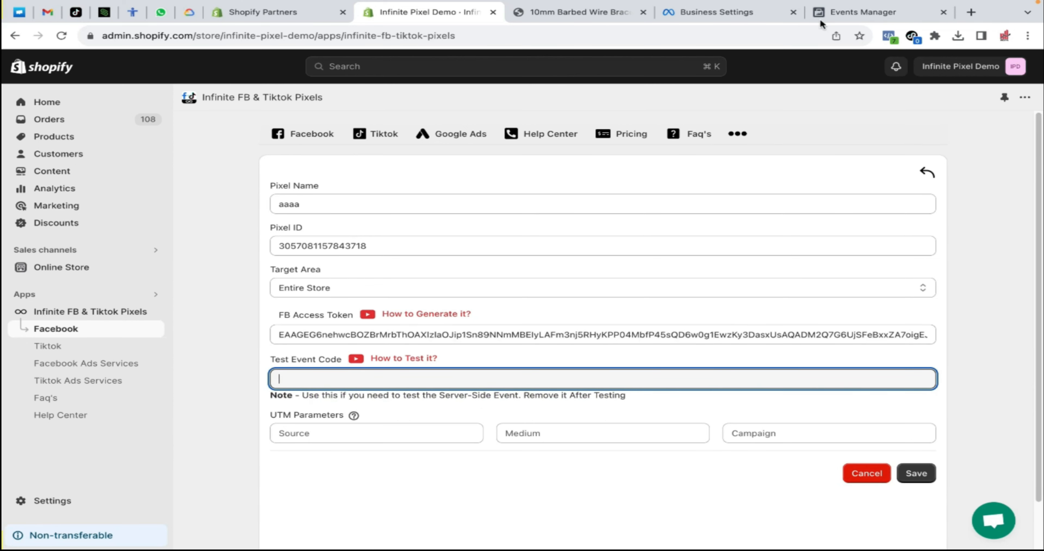
Copy the server test event code from the test events section of IBC LLC's Pixel in Events Manager.
click(835, 13)
click(414, 139)
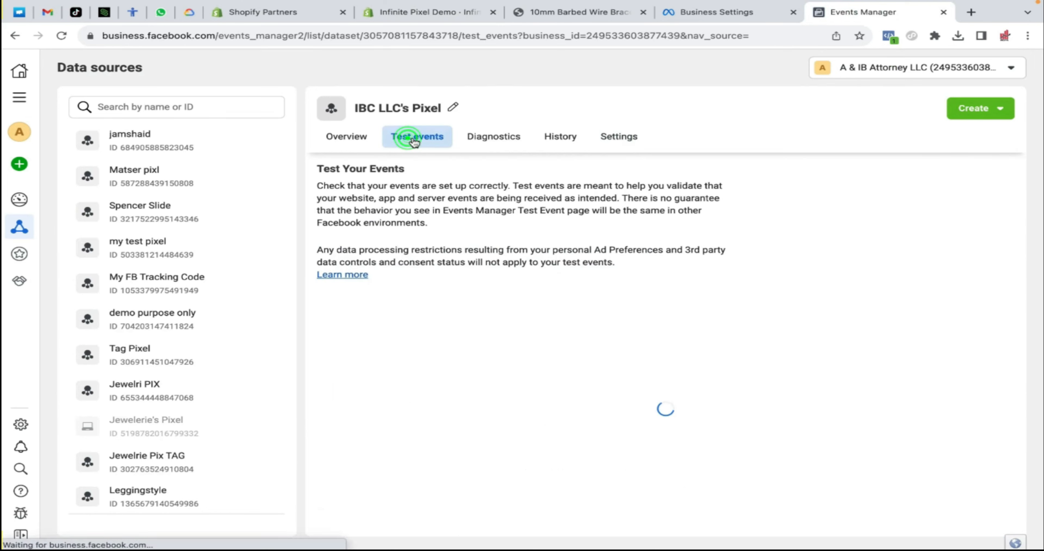
click(477, 366)
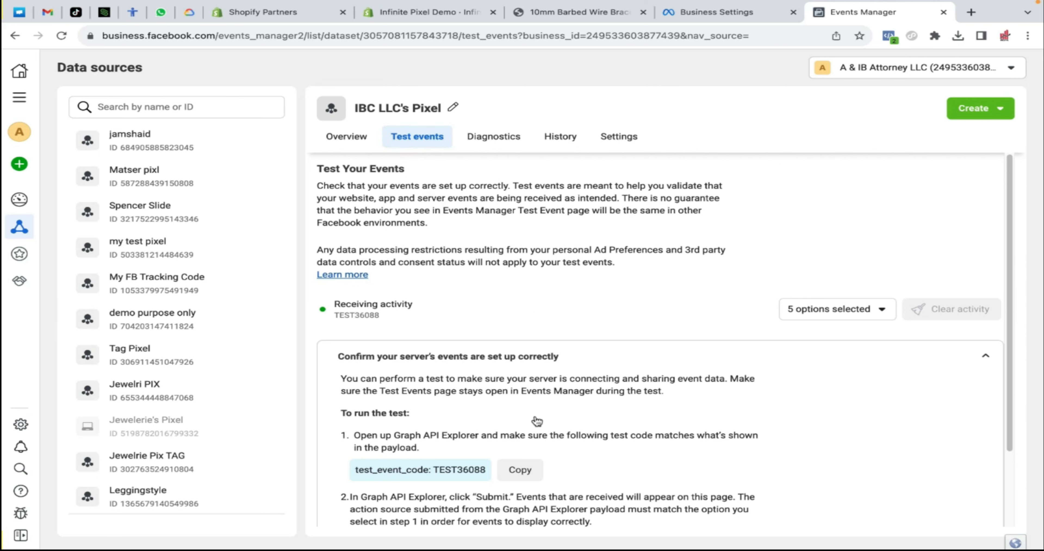
click(534, 472)
Return to the Shopify pixel form, paste the copied code as the Test Event Code, and save the pixel.
click(436, 6)
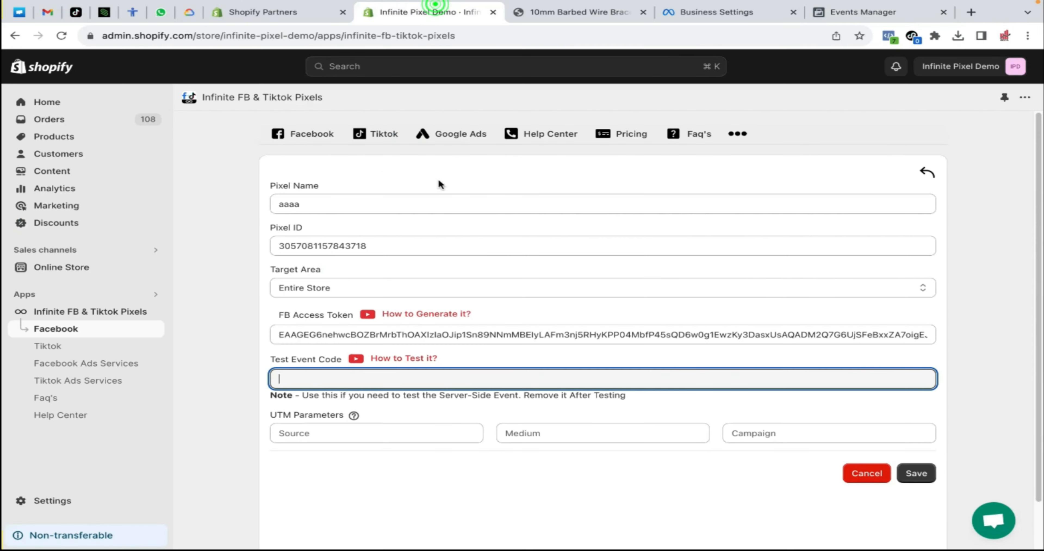
key(super+v)
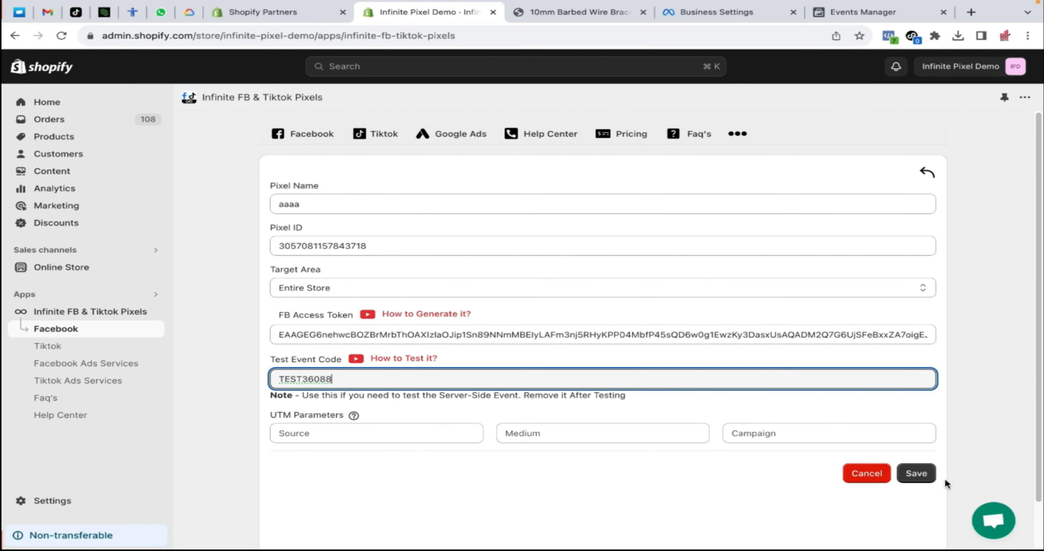
click(915, 473)
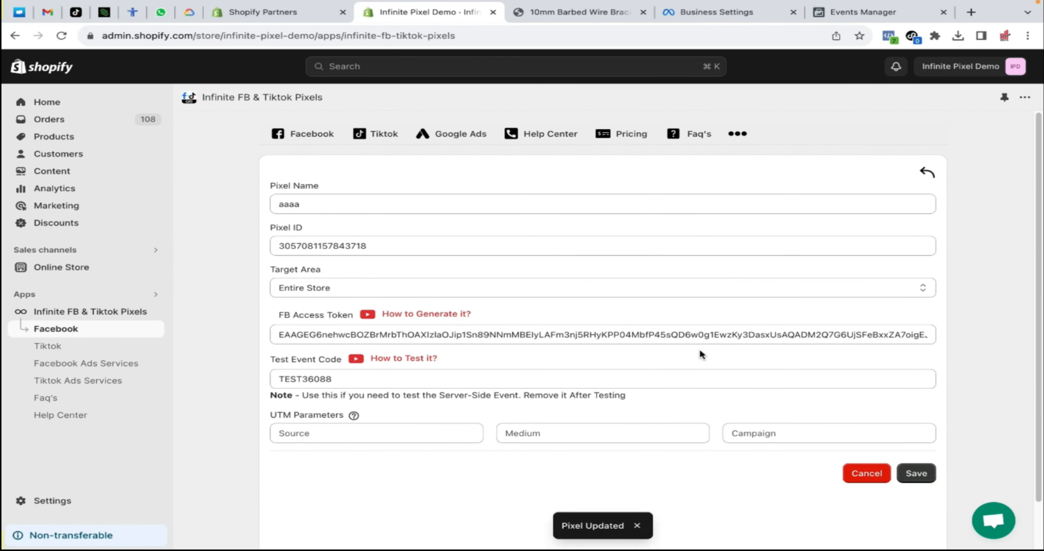
Go to the online store's home page and search the store for "necklace".
click(555, 17)
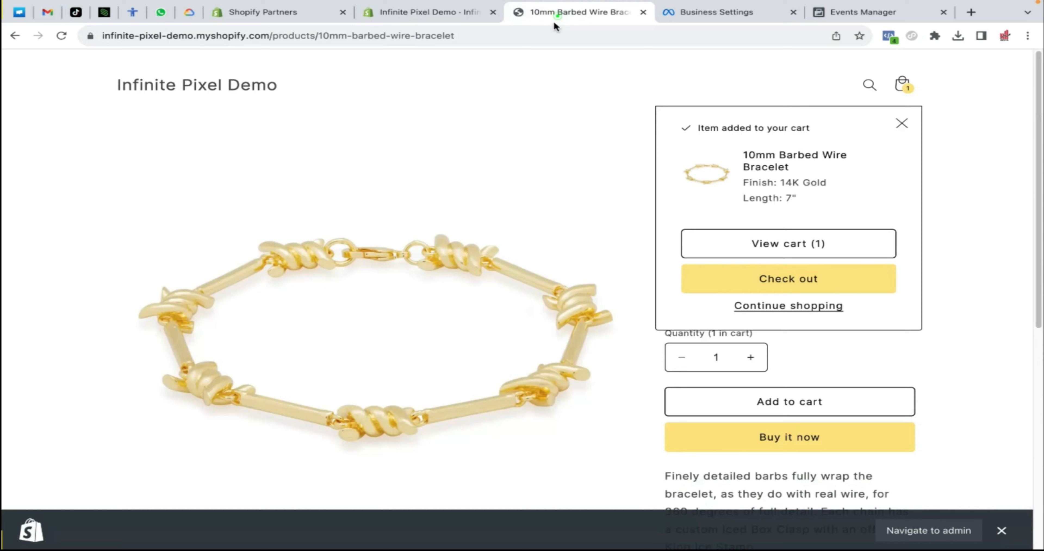
click(194, 82)
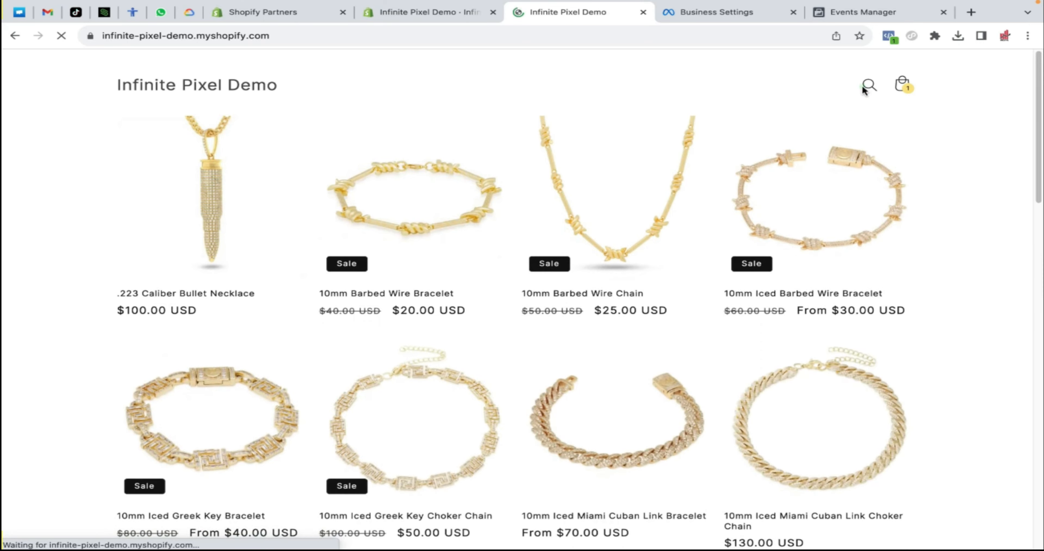
click(863, 85)
text(nec)
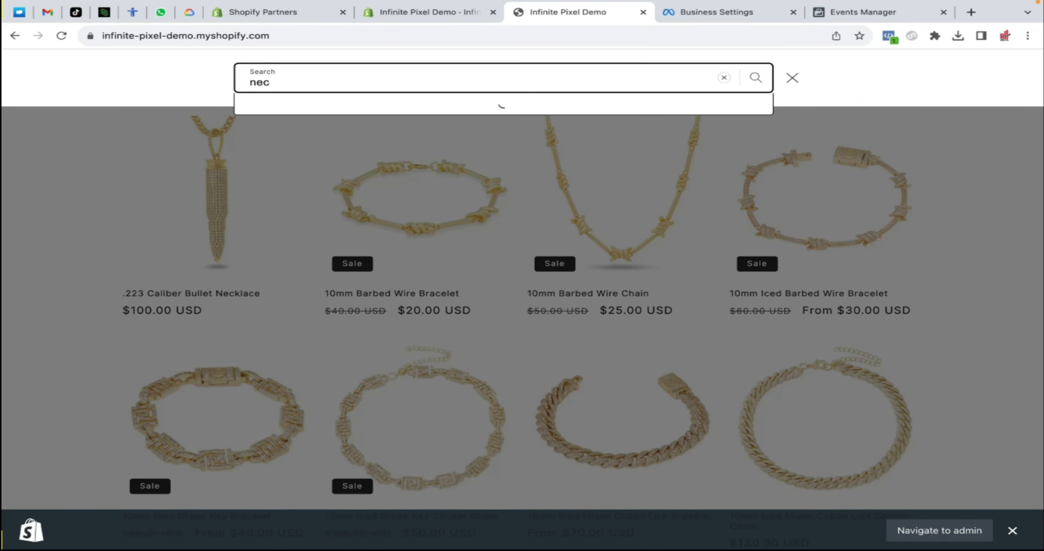
text(klace)
key(Return)
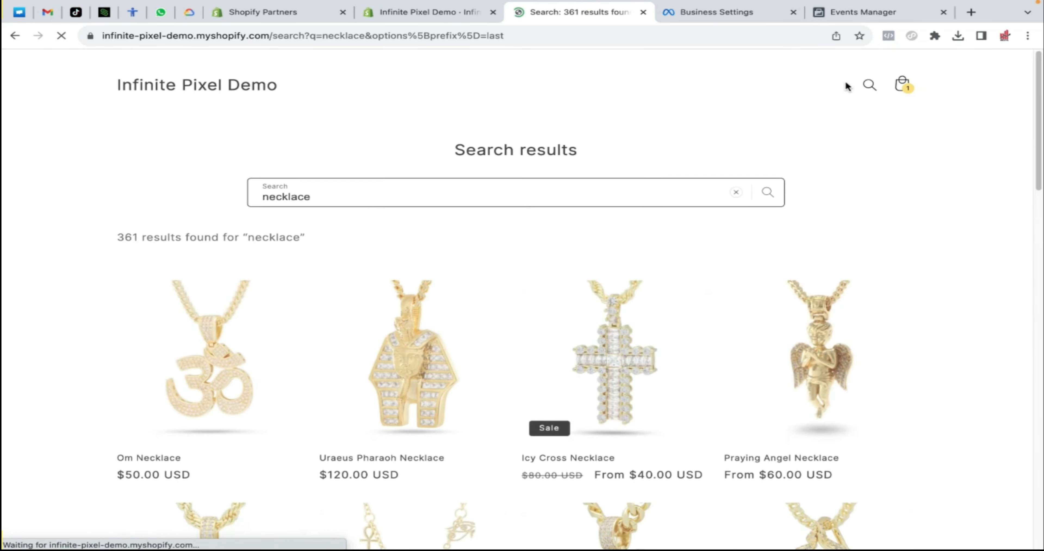
Open the Broken Heart Necklace from the search results, add 6 of them to the cart, and view the cart.
scroll(606, 343, down, 6)
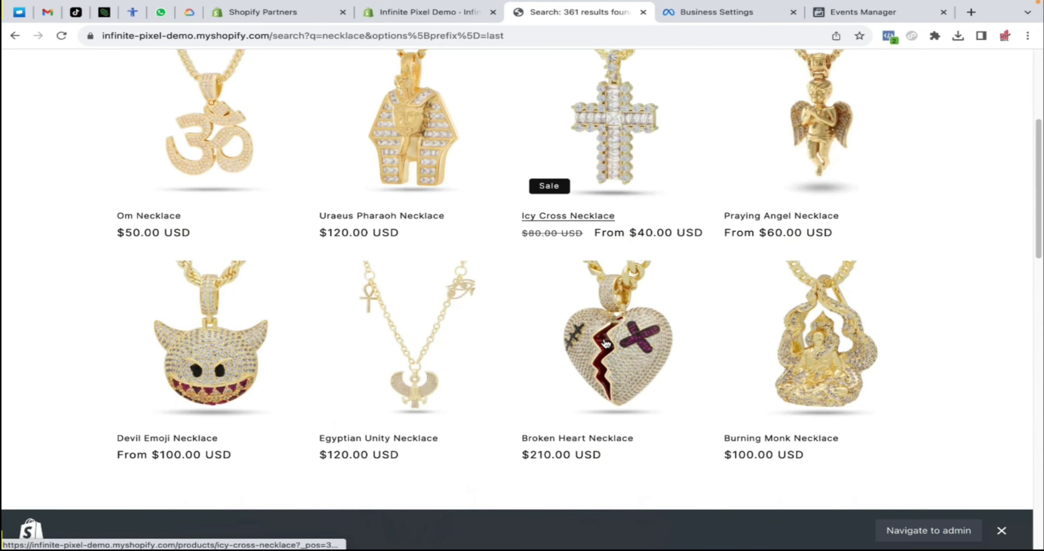
scroll(606, 343, down, 1)
click(623, 316)
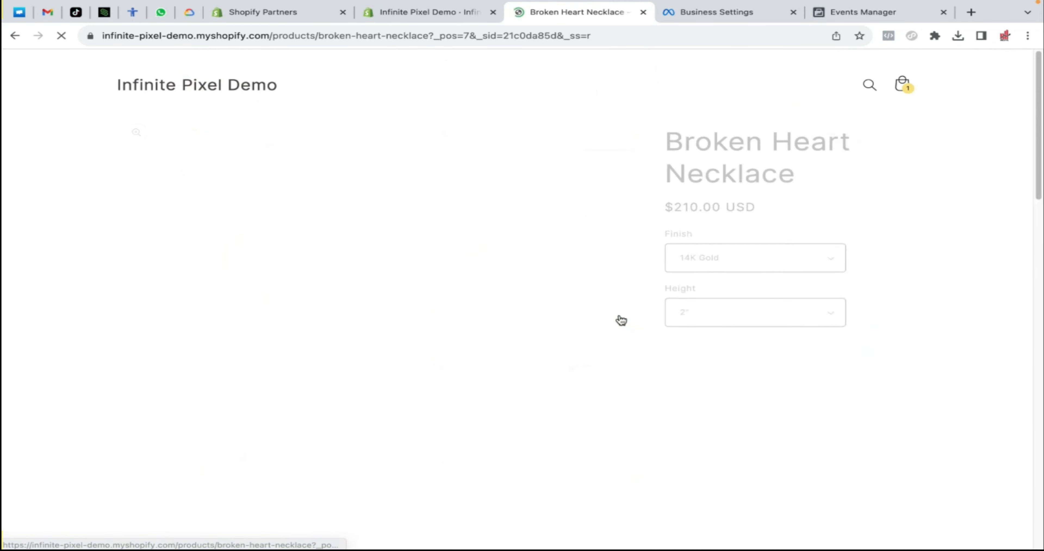
click(782, 302)
click(750, 358)
click(750, 358)
click(751, 358)
click(751, 359)
click(750, 358)
click(765, 402)
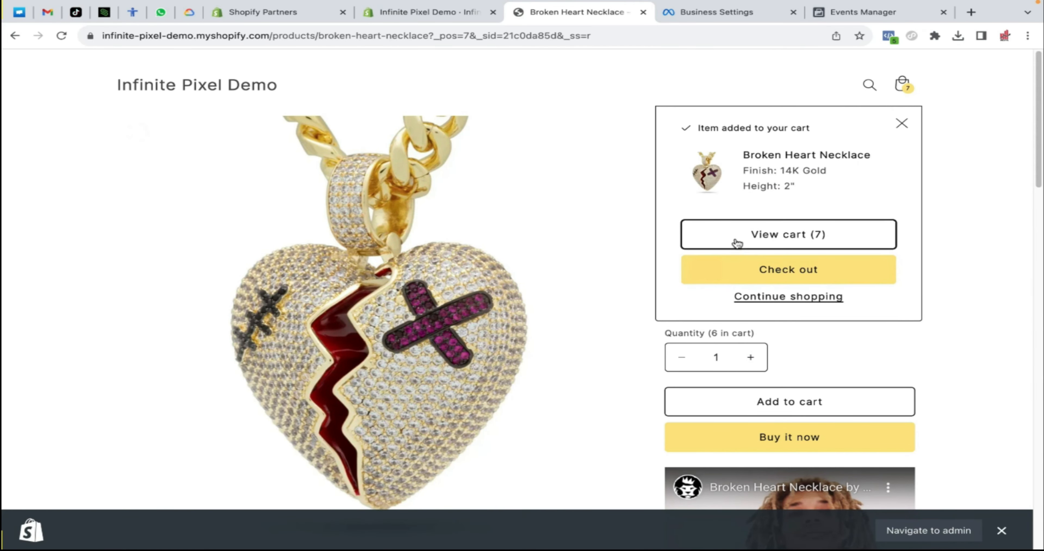
click(737, 243)
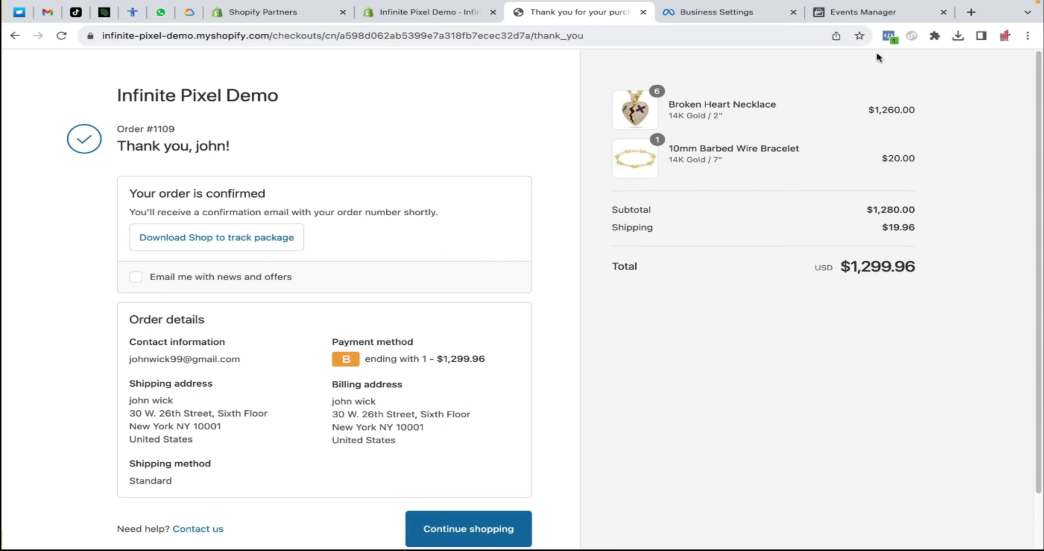
Examine the Purchase event's custom and advanced matching parameters in Meta Pixel Helper on the order confirmation page.
click(888, 35)
click(653, 156)
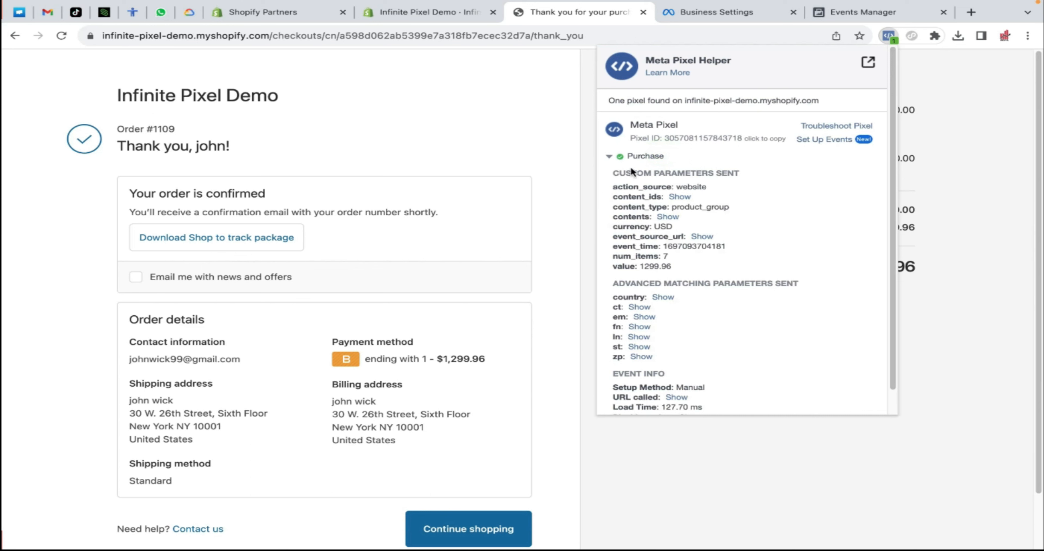
drag(613, 188, 702, 270)
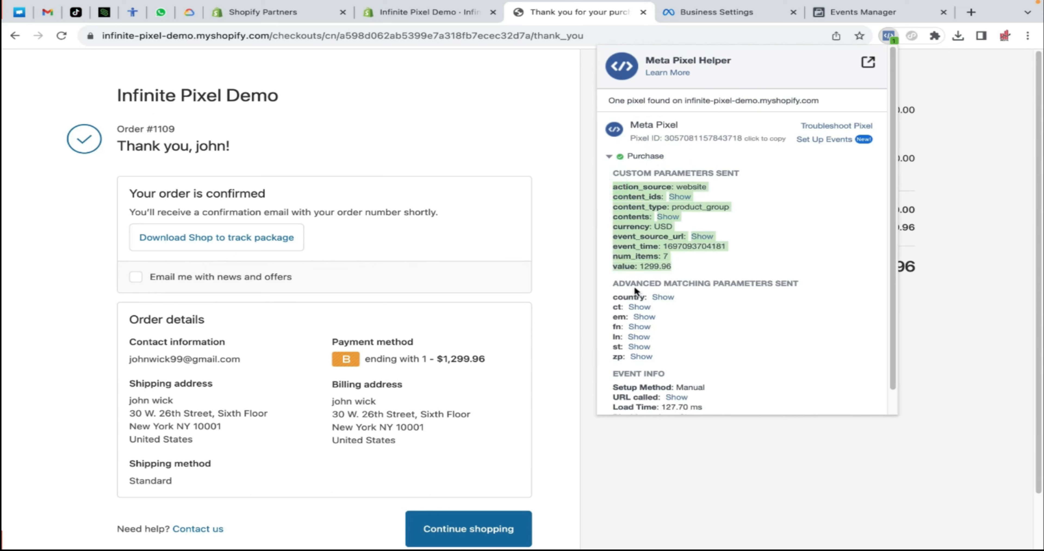
drag(608, 301, 653, 358)
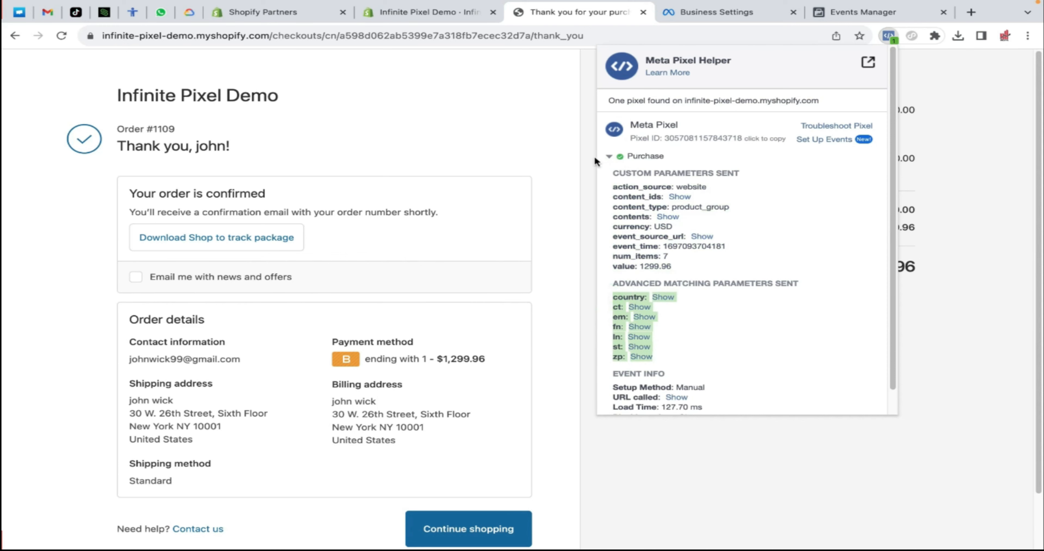
click(590, 174)
Switch to Events Manager and review the browser and server test events received from the store, including Purchase and Initiate checkout.
click(840, 19)
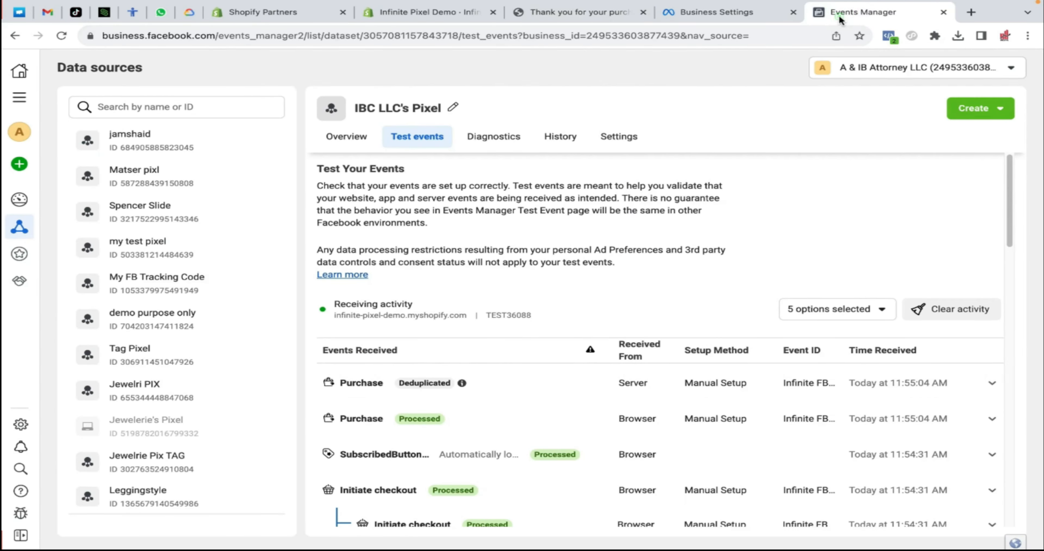
scroll(531, 410, down, 1)
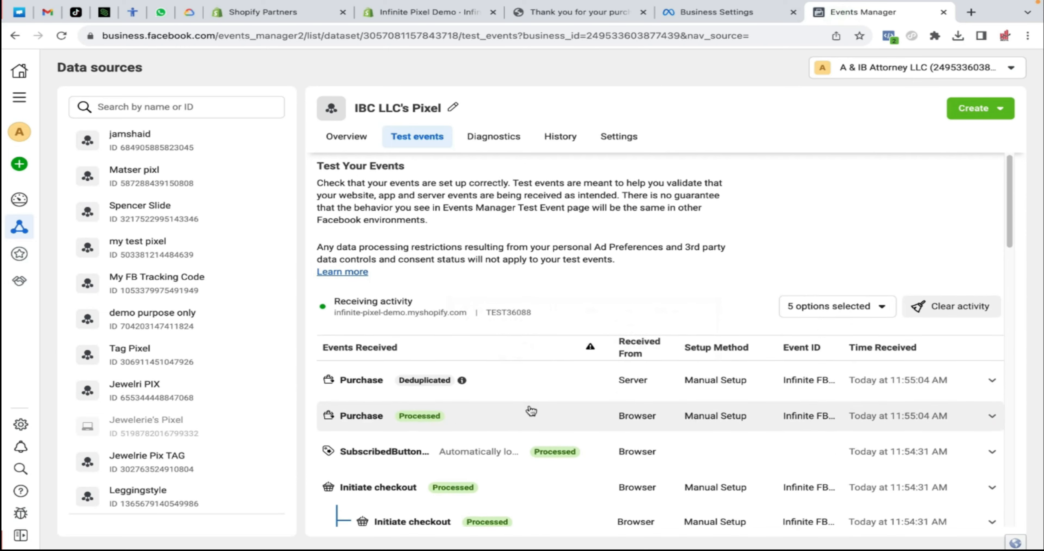
scroll(531, 411, down, 2)
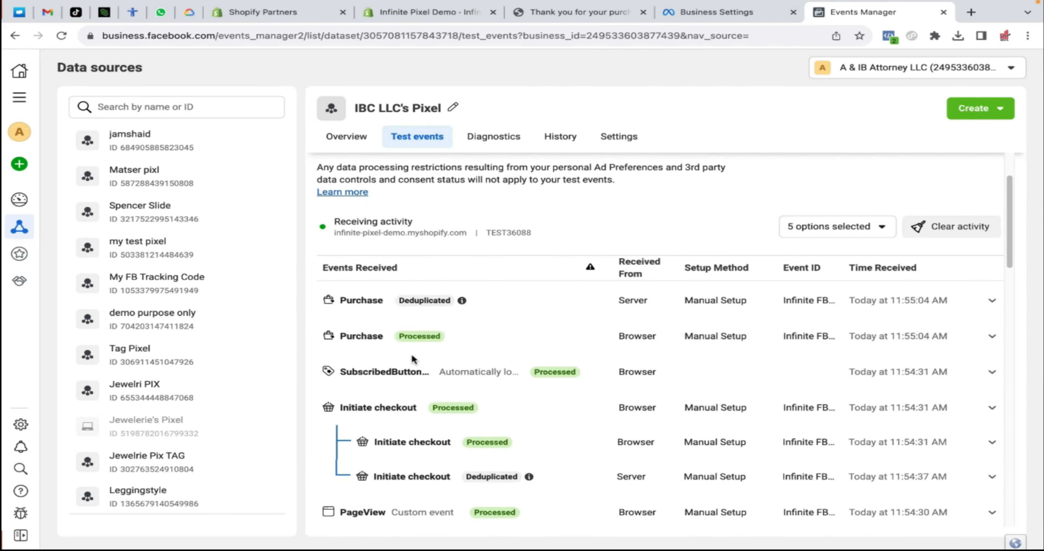
scroll(506, 397, down, 1)
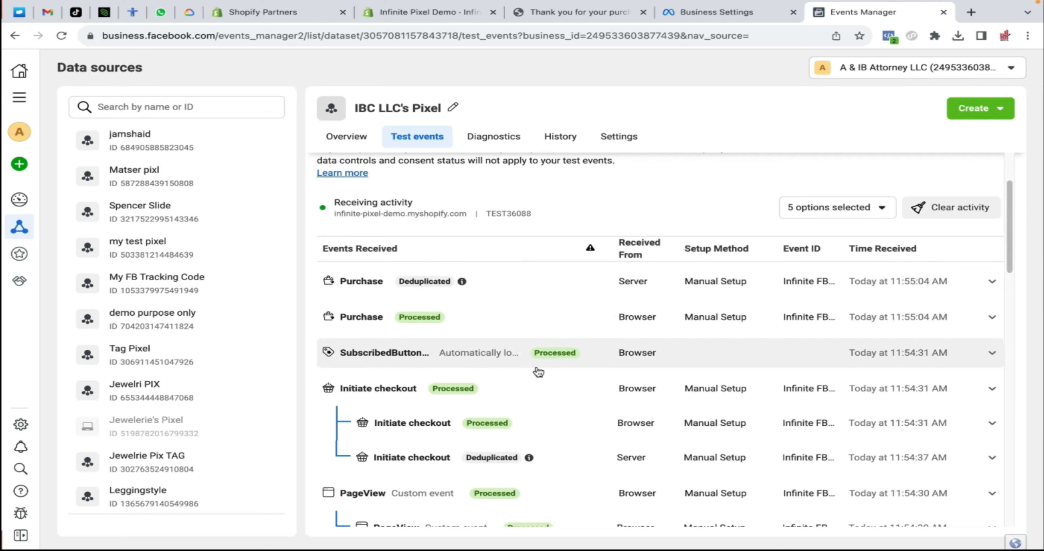
scroll(527, 374, down, 1)
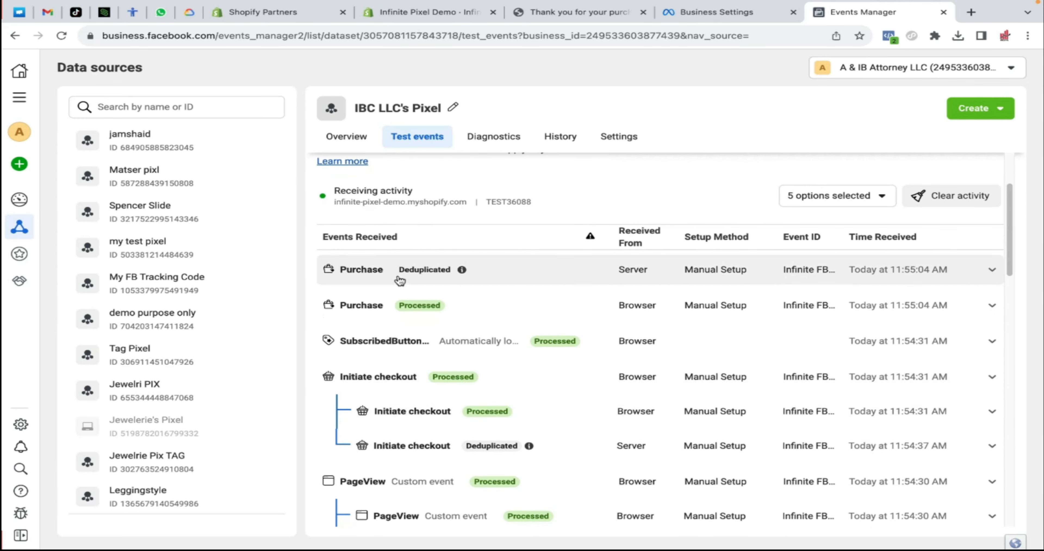
Review the browser and server test events from Initiate checkout back to Search and PageView, and clear the test activity.
scroll(562, 343, down, 7)
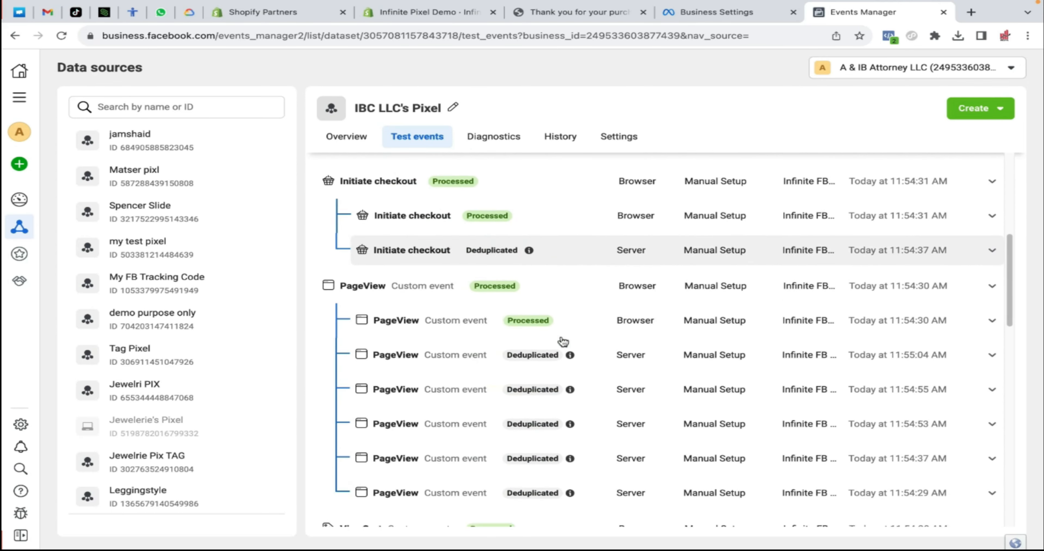
scroll(563, 342, down, 7)
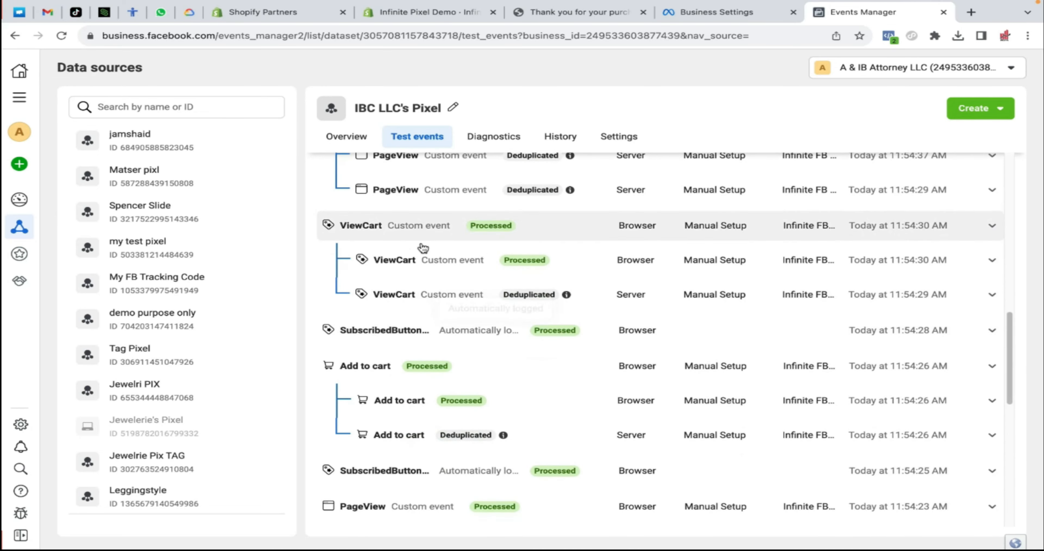
scroll(581, 306, down, 5)
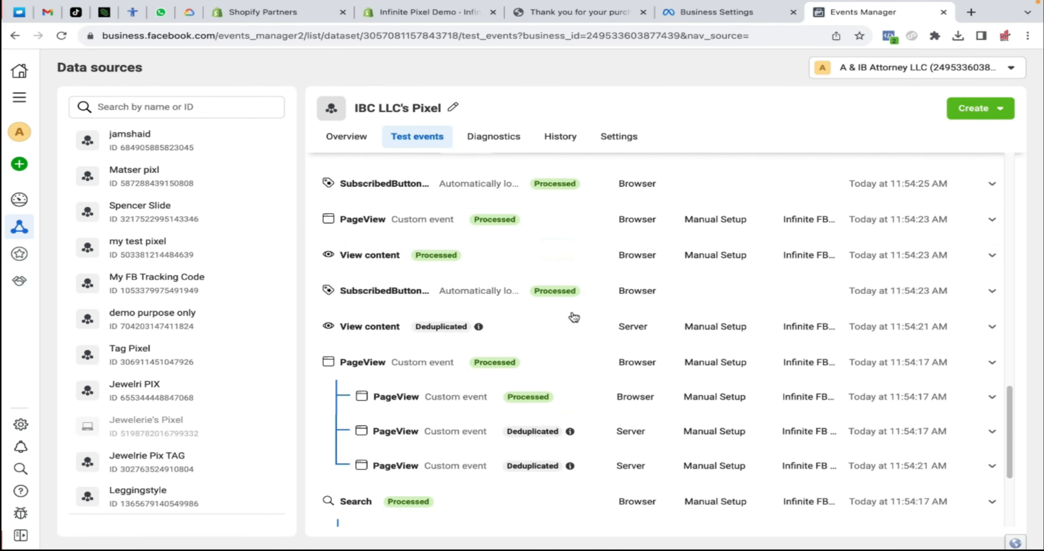
scroll(573, 319, down, 4)
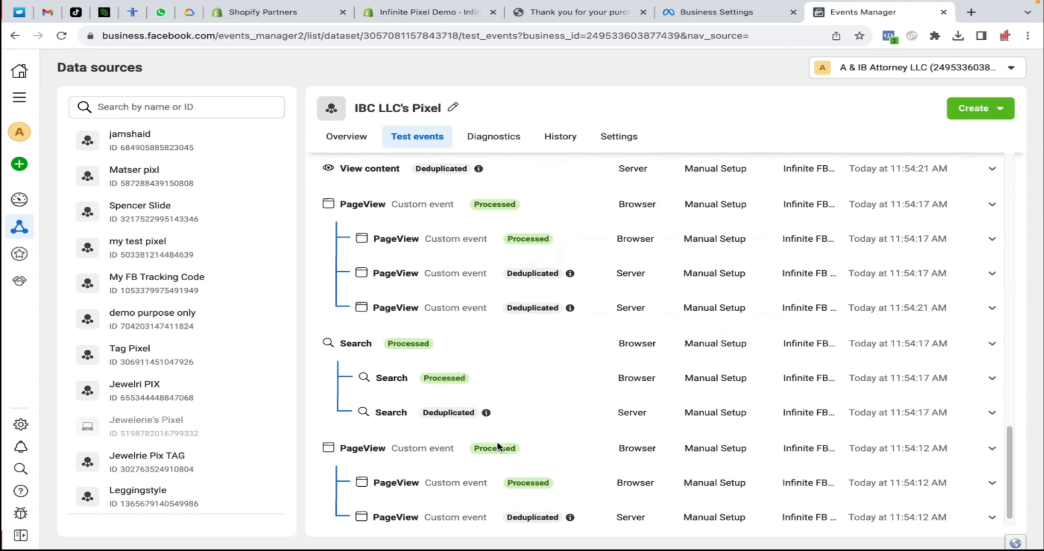
scroll(497, 440, up, 15)
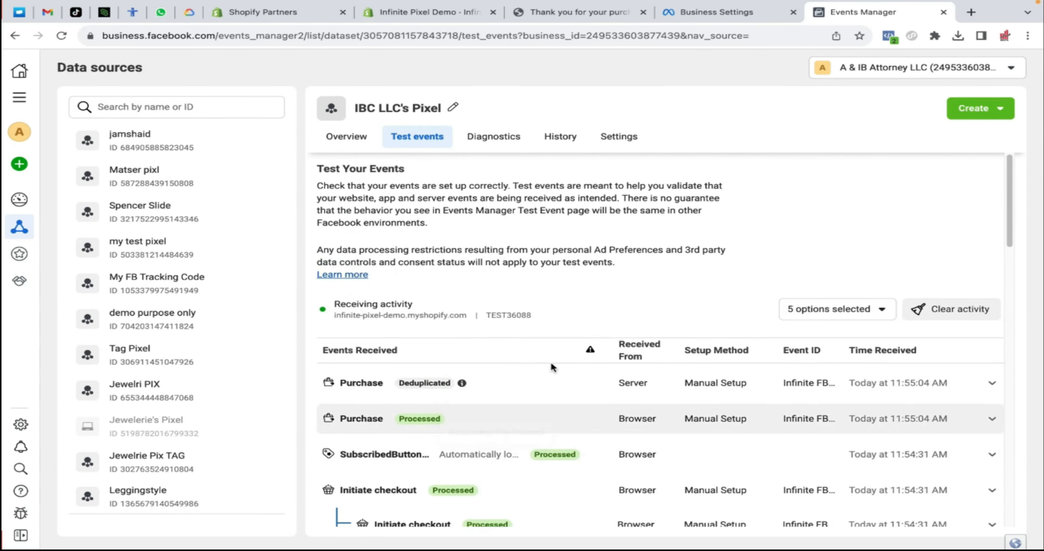
click(923, 312)
click(685, 272)
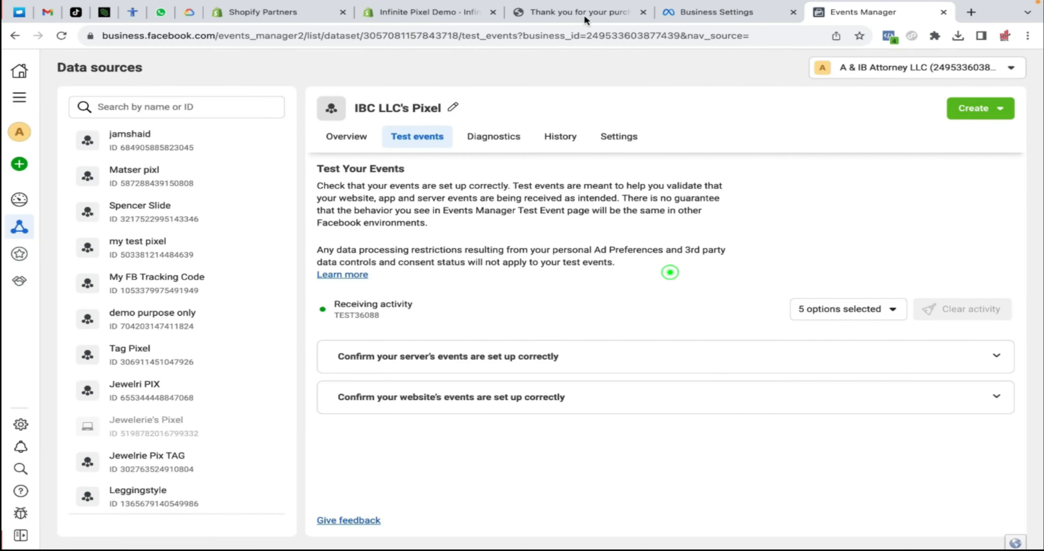
Switch to the Infinite FB & Tiktok Pixels app in Shopify, remove the test event code from the Facebook pixel, and save it.
click(561, 15)
click(432, 12)
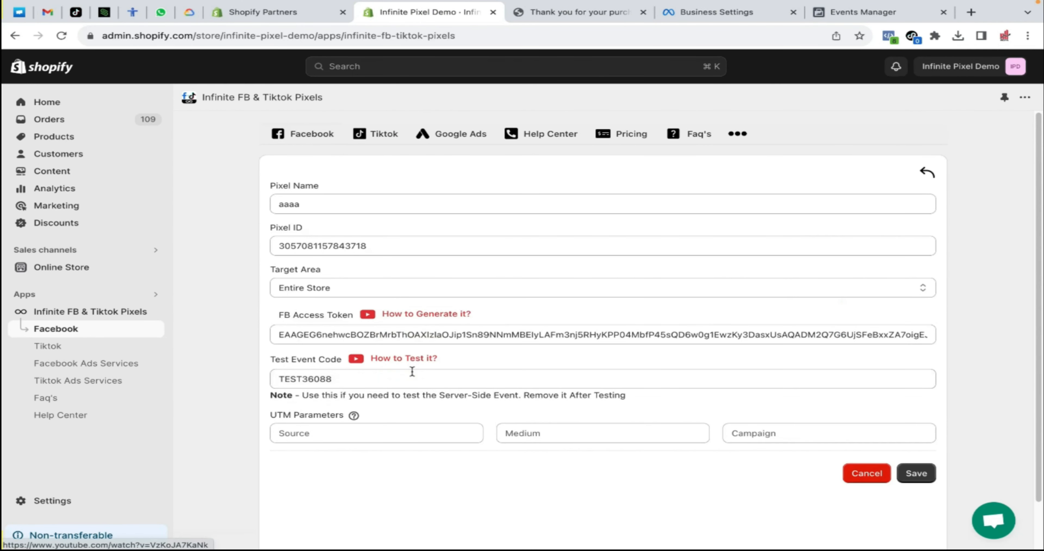
double_click(412, 372)
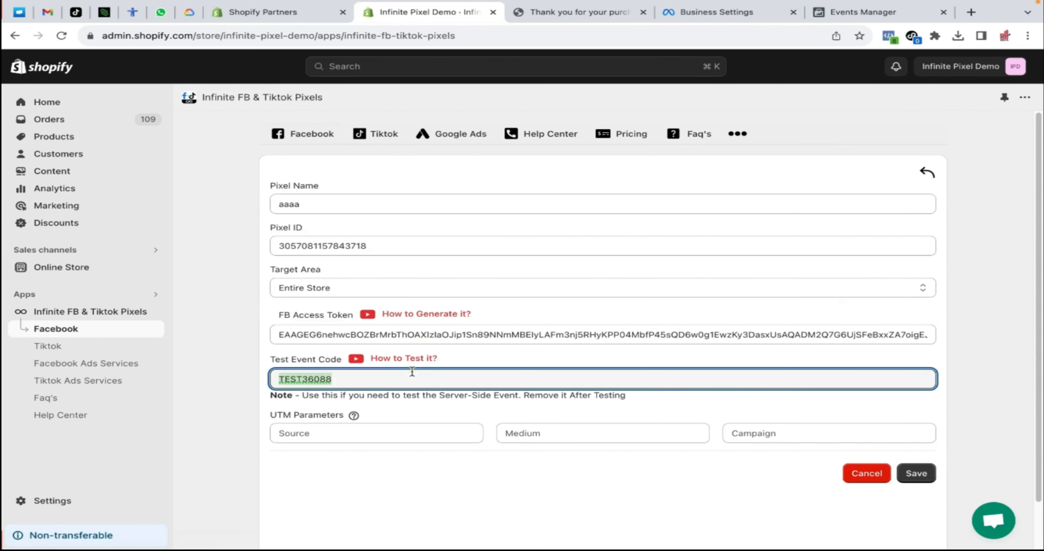
key(BackSpace)
click(916, 472)
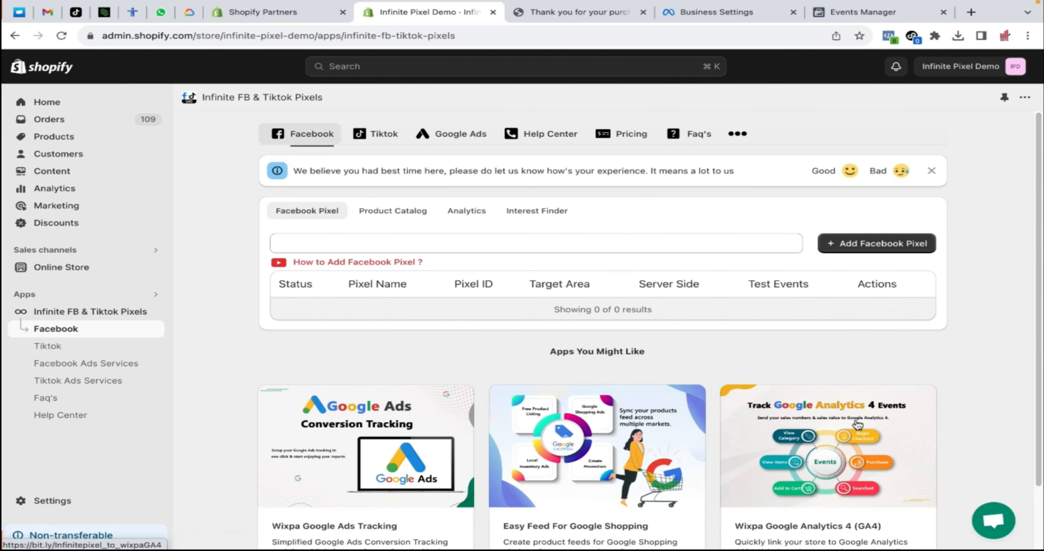
Examine the pixel's event activities in the app's analytics, and return to the list of Facebook pixels.
click(471, 219)
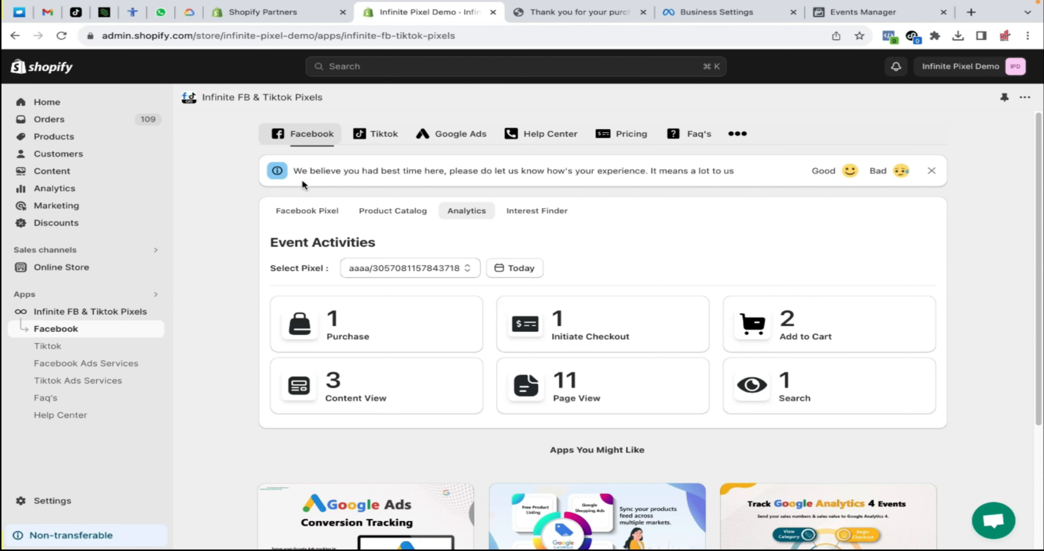
click(329, 216)
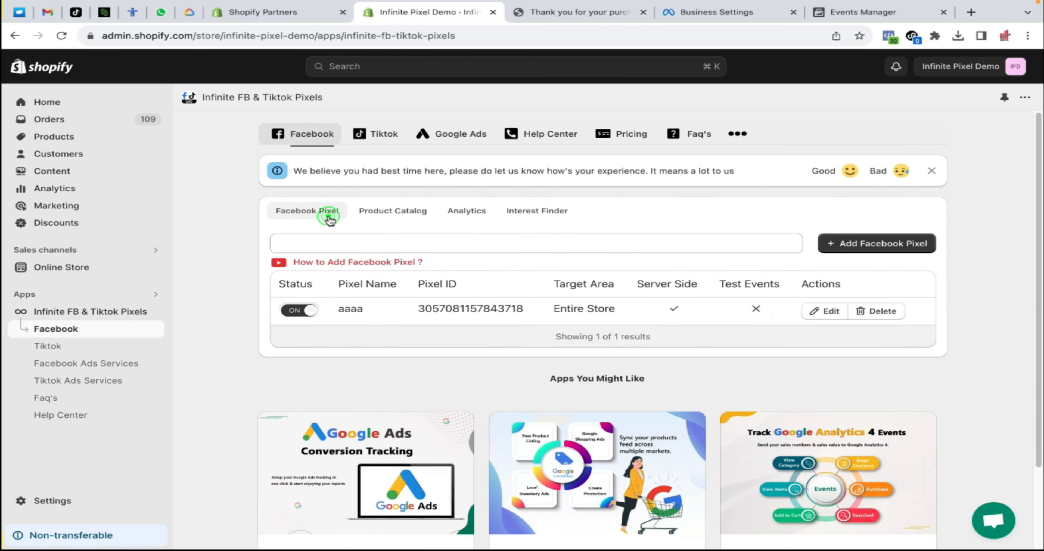